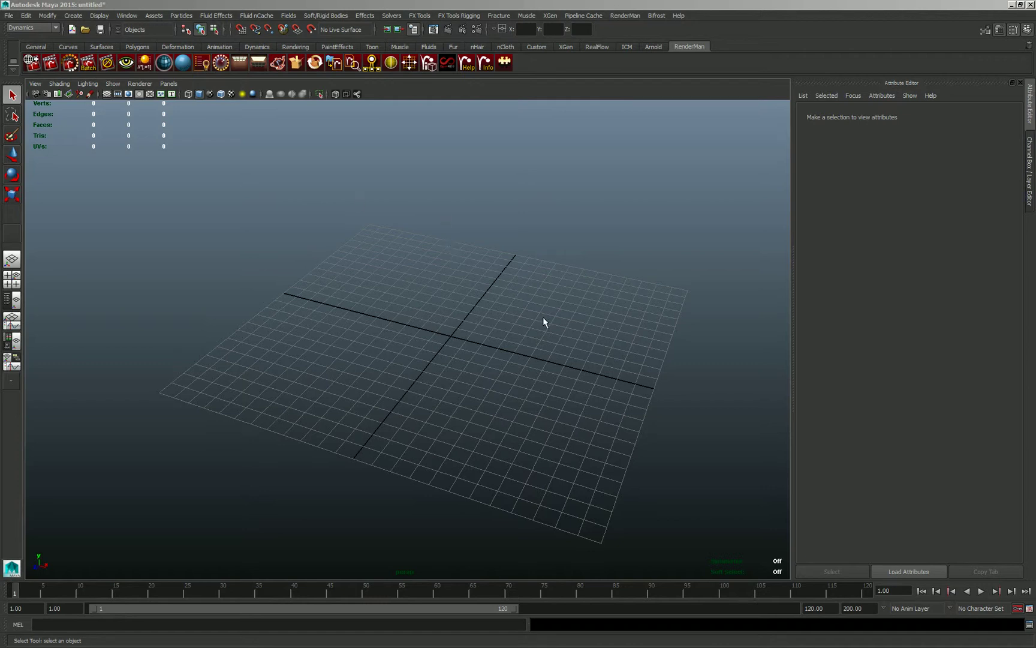
Step: Launch FX Tools > Bubbles to open the FX Tools Alpha window
{"action": "left_click_drag", "start_coordinate": [543, 319], "coordinate": [420, 300], "text": "alt"}
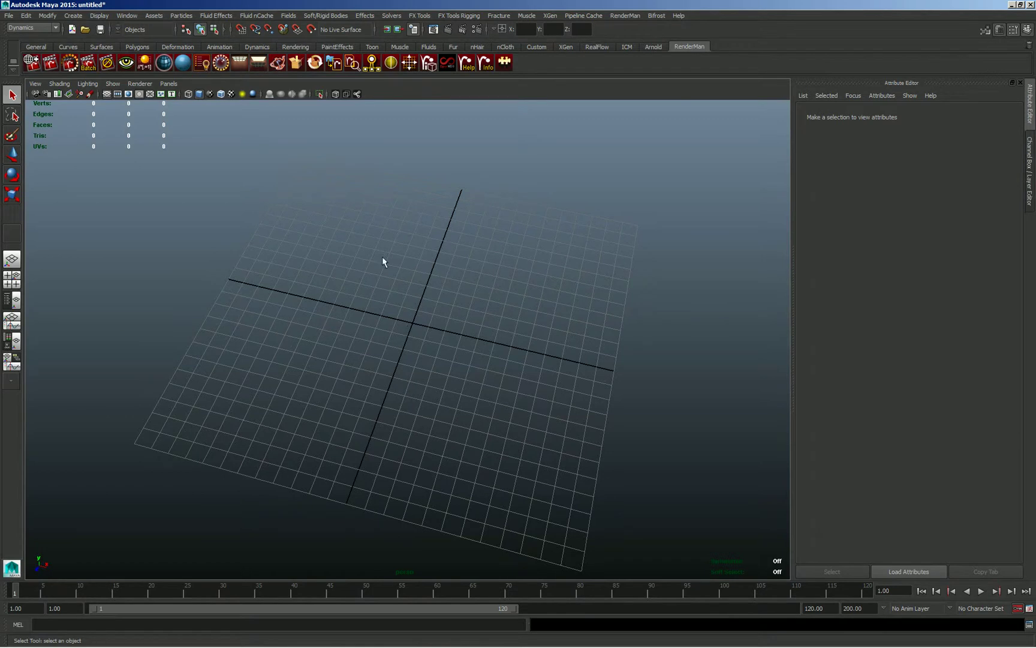
{"action": "left_click_drag", "start_coordinate": [382, 257], "coordinate": [418, 261], "text": "alt"}
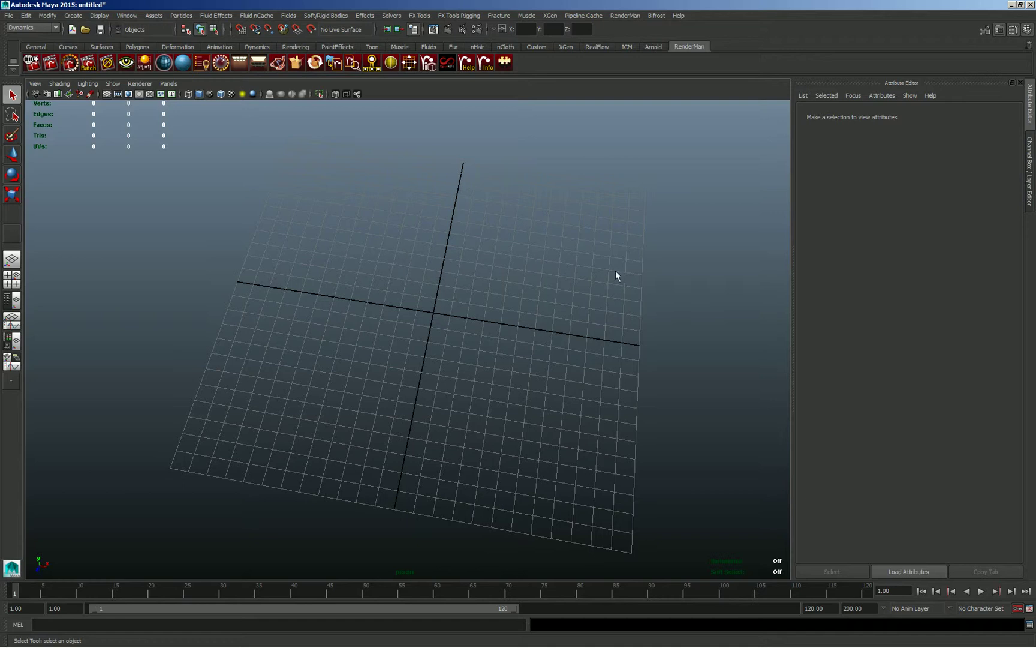
{"action": "left_click_drag", "start_coordinate": [467, 298], "coordinate": [423, 208], "text": "alt"}
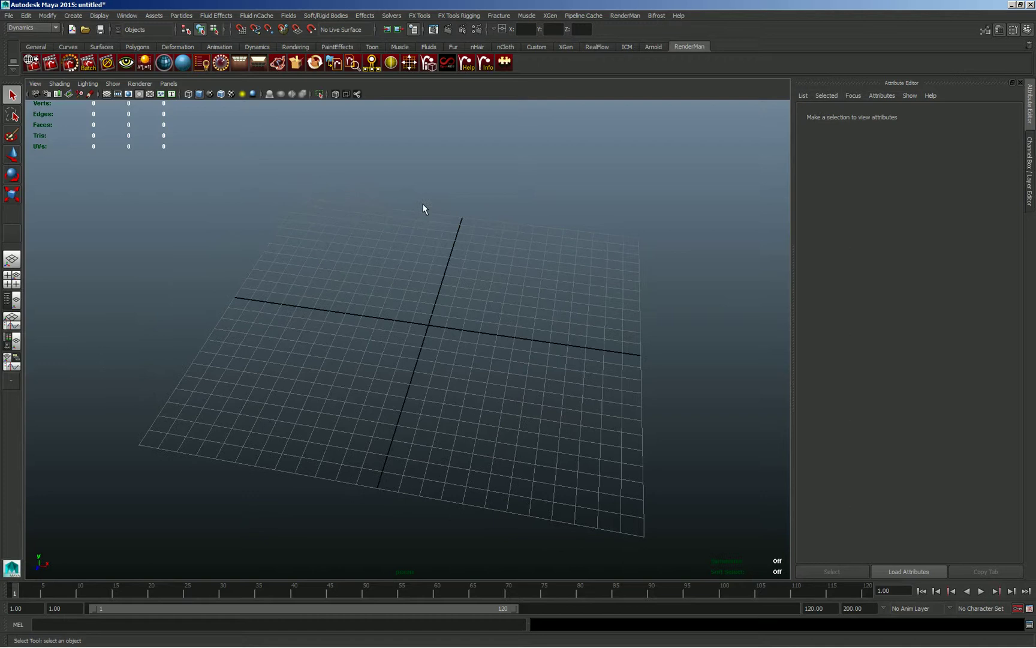
{"action": "left_click", "coordinate": [419, 16]}
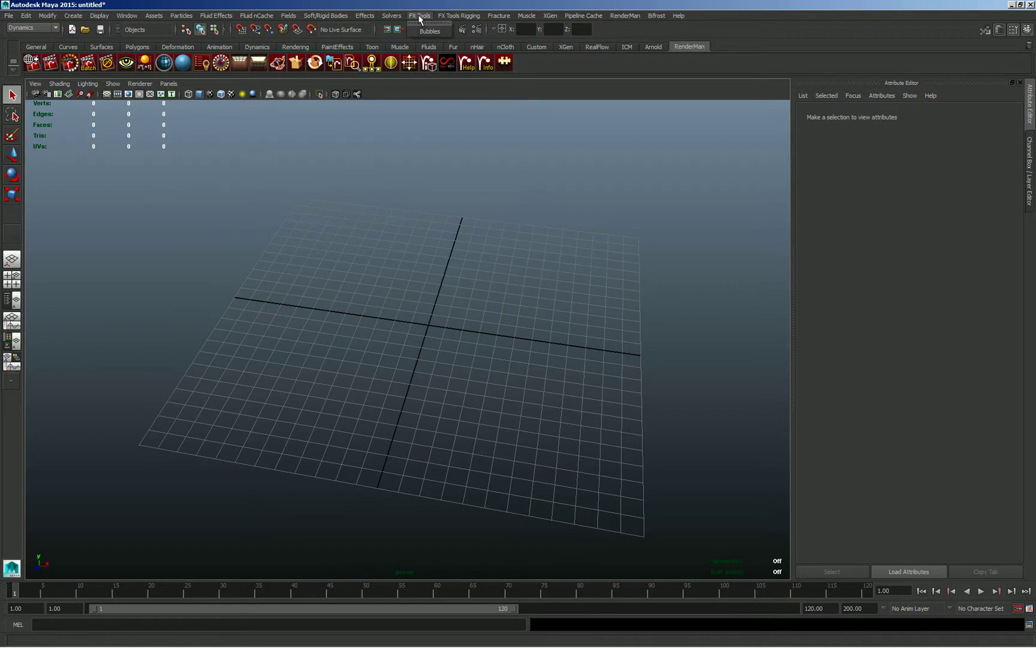
{"action": "left_click", "coordinate": [423, 17]}
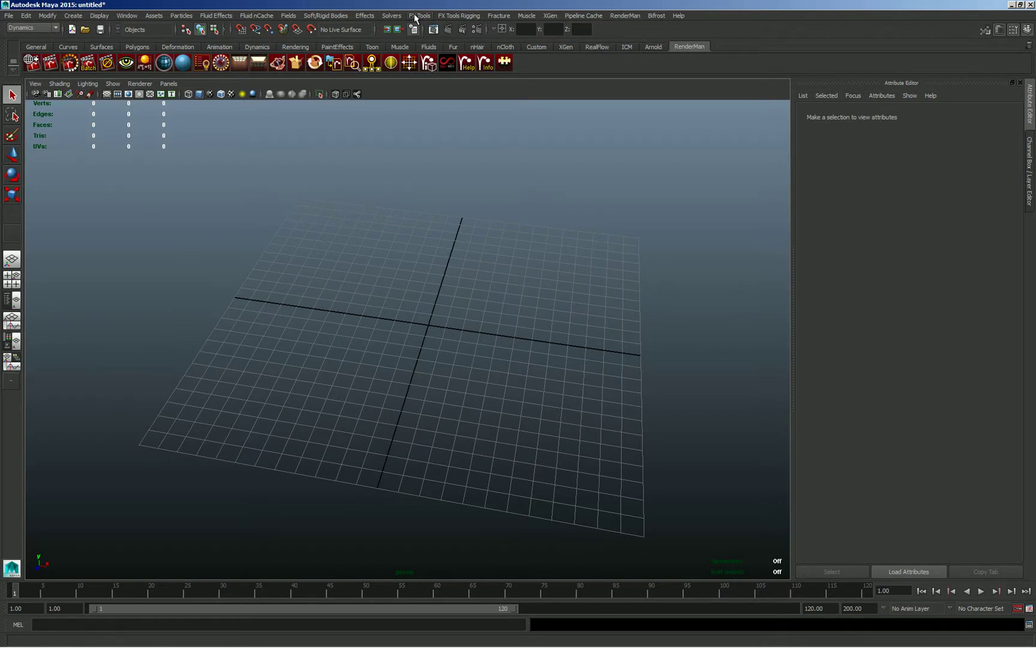
{"action": "left_click", "coordinate": [426, 19]}
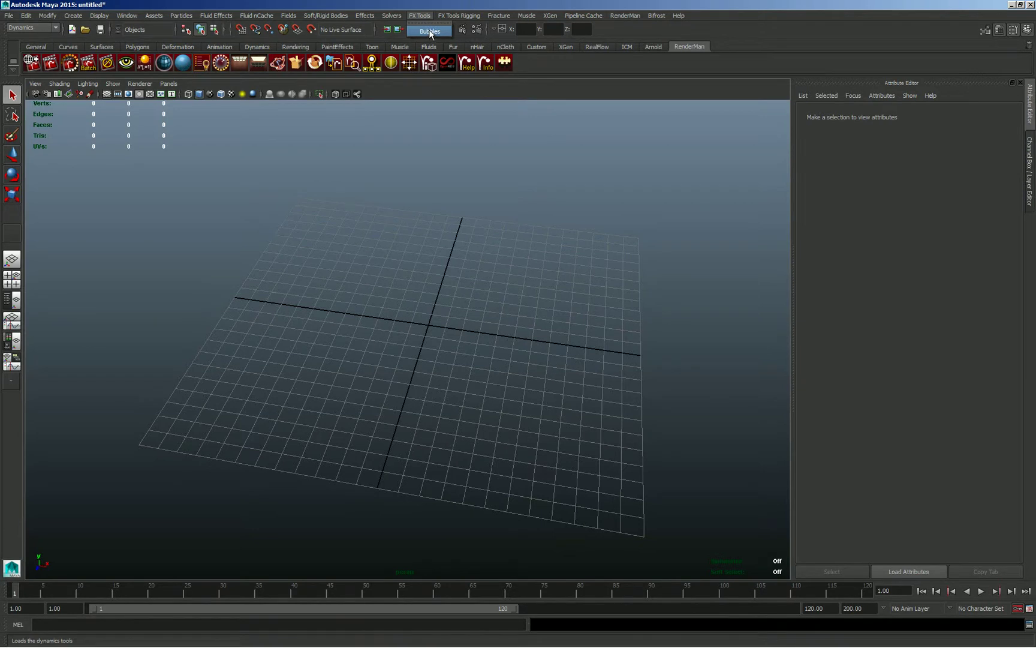
{"action": "left_click", "coordinate": [429, 32]}
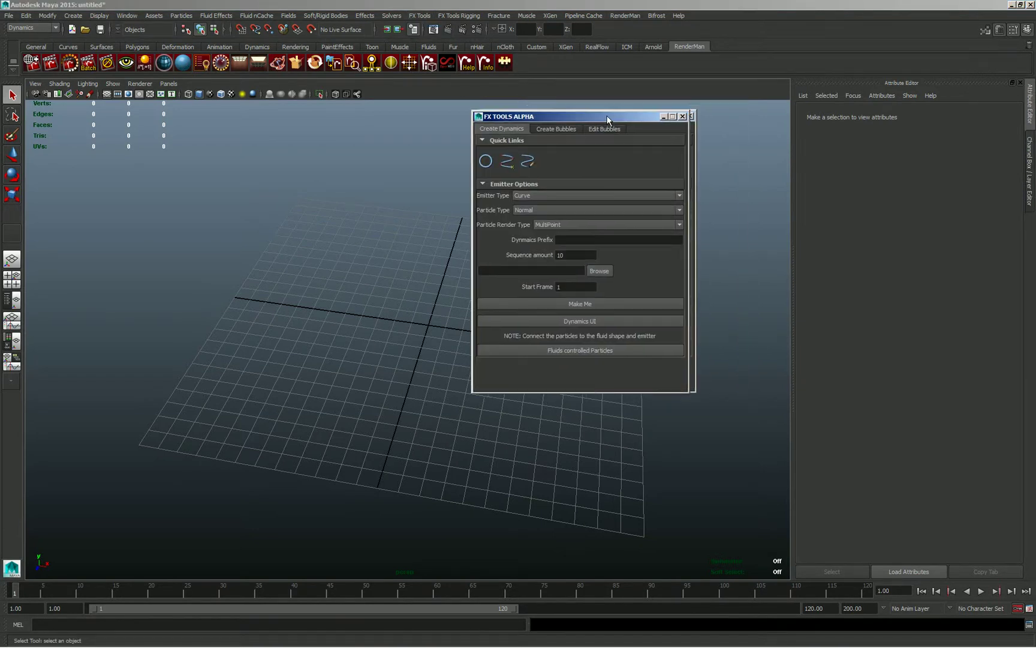
Step: Check the bubble and dynamics tabs, move the window aside, and keep MultiPoint render type
{"action": "left_click", "coordinate": [556, 127]}
{"action": "left_click", "coordinate": [499, 128]}
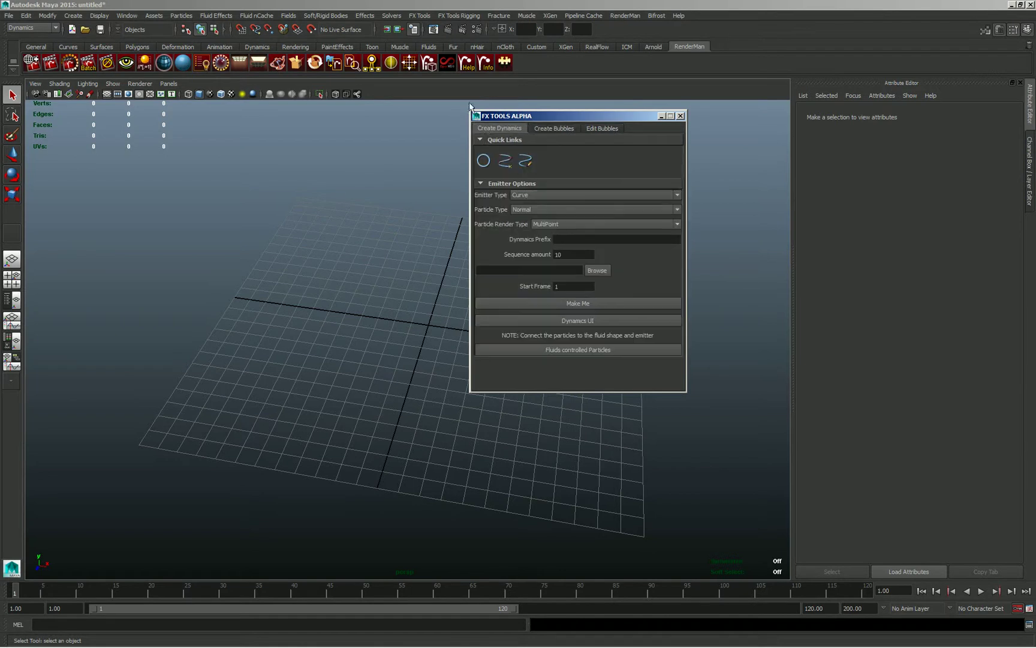
{"action": "left_click_drag", "start_coordinate": [550, 114], "coordinate": [625, 107]}
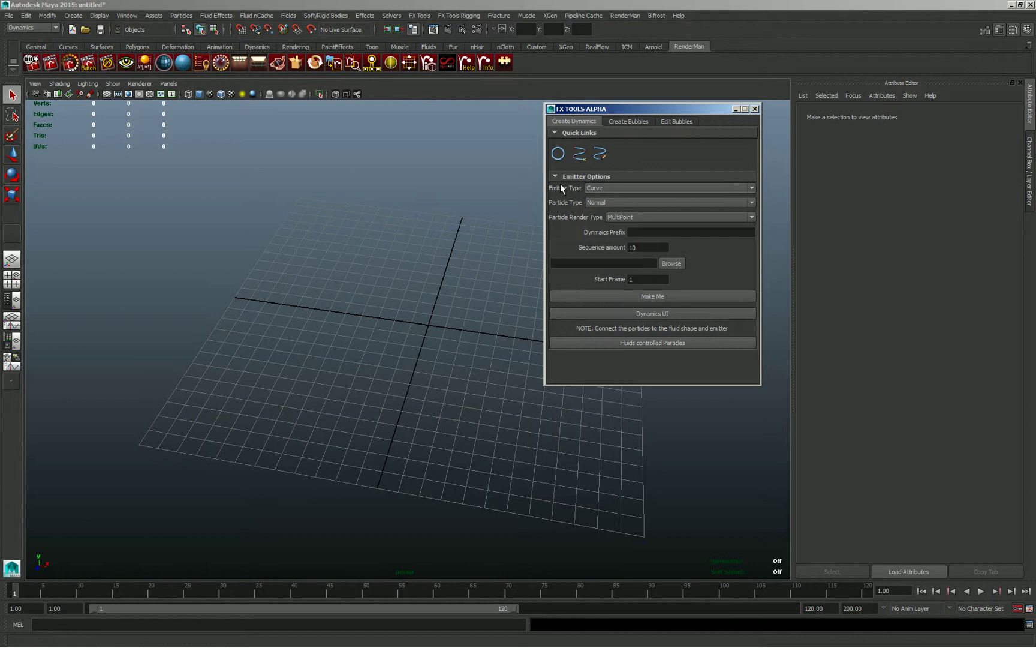
{"action": "left_click", "coordinate": [628, 217]}
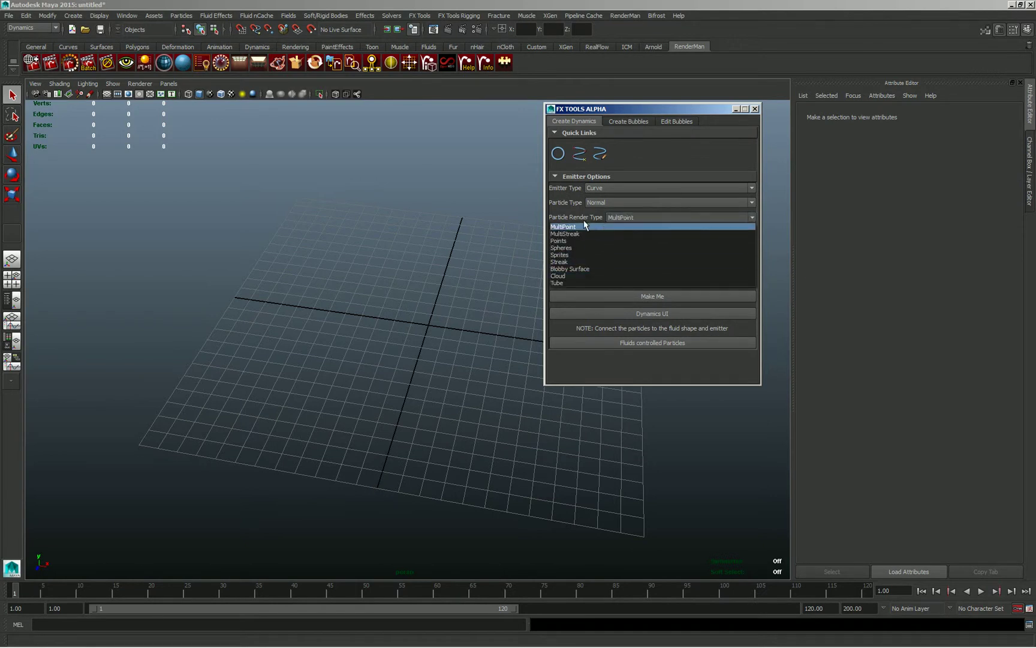
{"action": "left_click", "coordinate": [620, 225]}
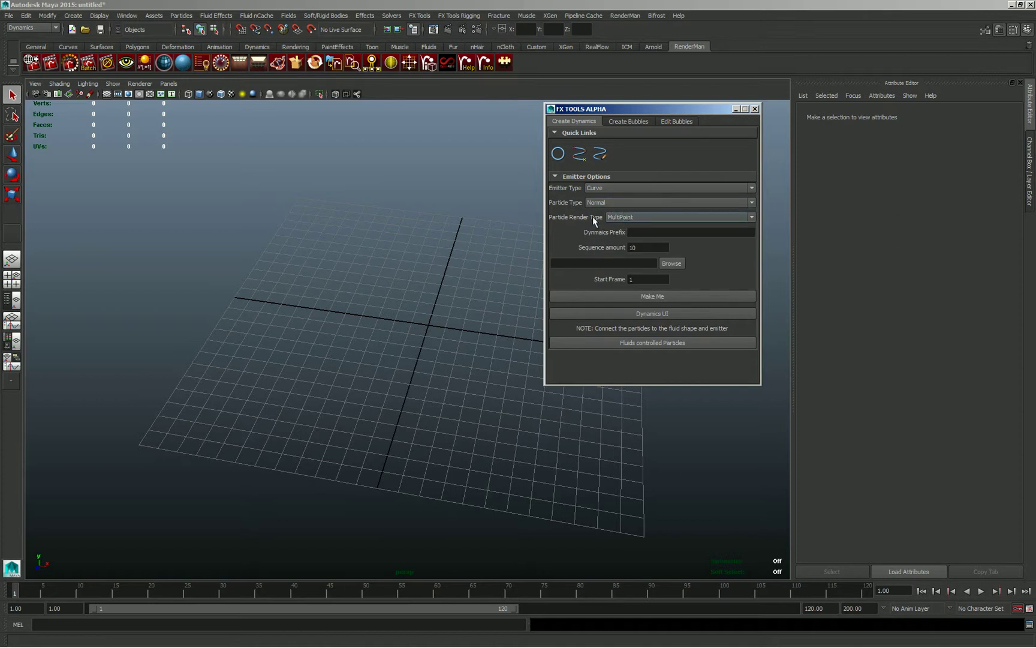
Step: Draw a NURBS circle over the grid
{"action": "left_click", "coordinate": [557, 154]}
{"action": "left_click_drag", "start_coordinate": [330, 261], "coordinate": [470, 353]}
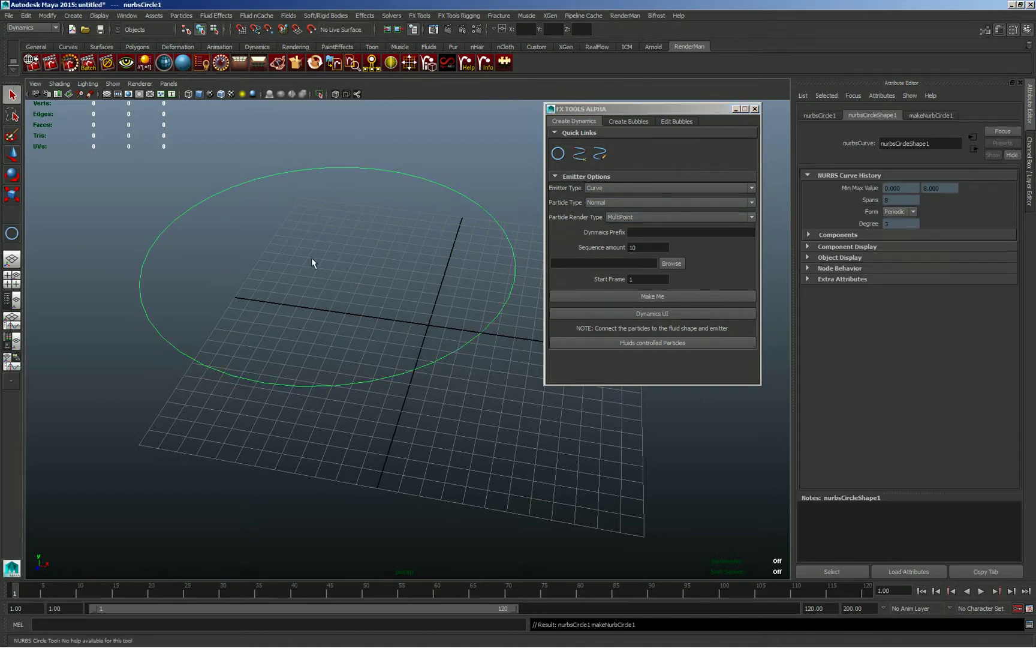
{"action": "left_click_drag", "start_coordinate": [149, 313], "coordinate": [250, 338], "text": "alt"}
{"action": "key", "text": "q"}
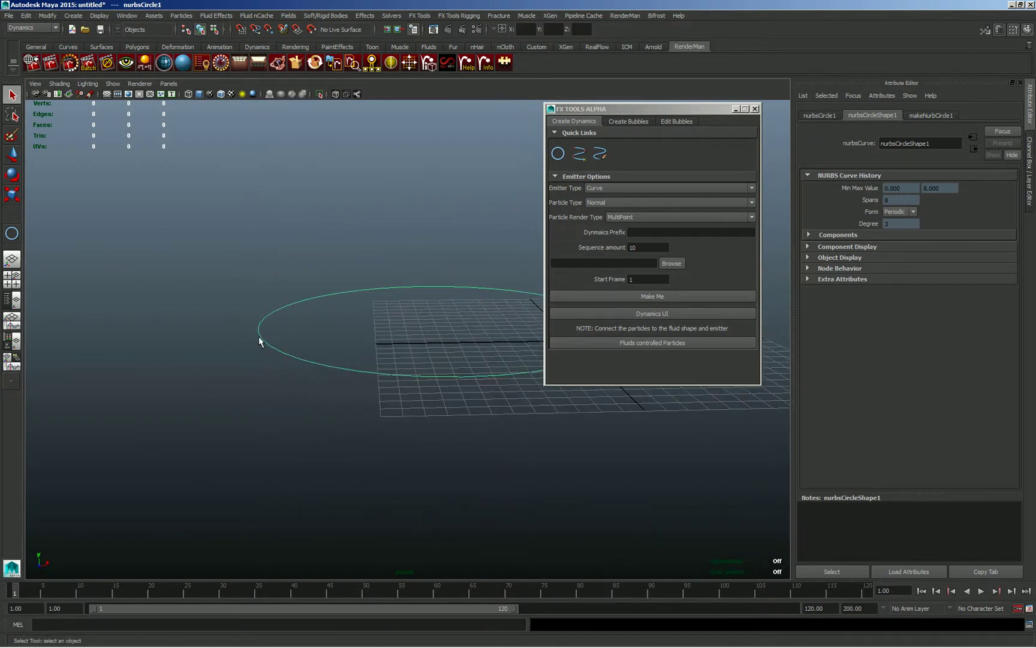
Step: Pull the circle's middle control point up and outward into an arch
{"action": "key", "text": "F8"}
{"action": "left_click_drag", "start_coordinate": [225, 286], "coordinate": [332, 394]}
{"action": "key", "text": "w"}
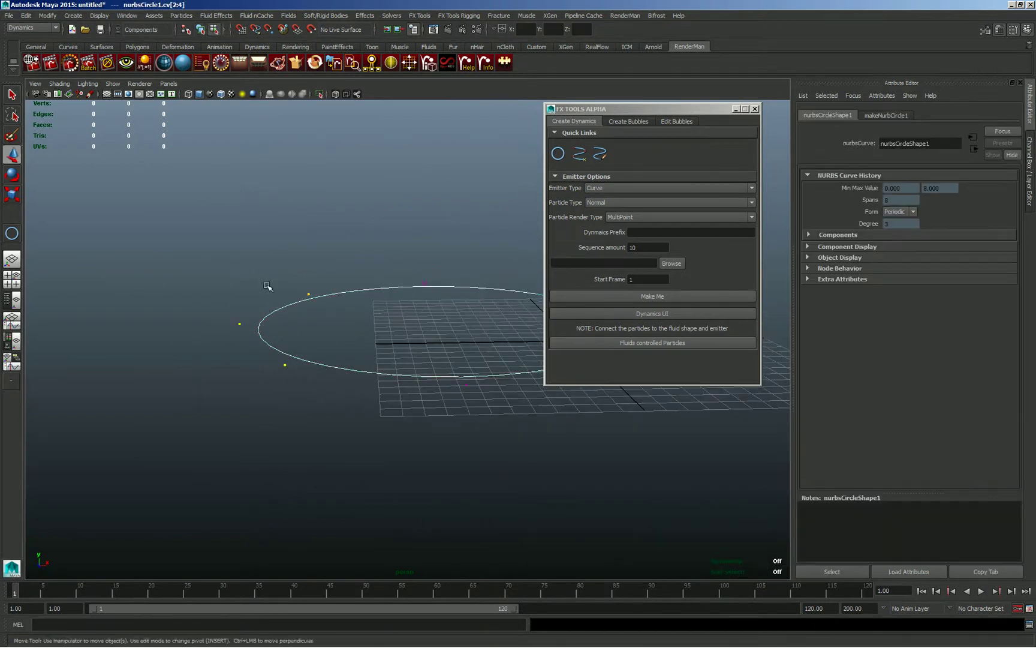
{"action": "left_click", "coordinate": [239, 324]}
{"action": "left_click_drag", "start_coordinate": [239, 270], "coordinate": [237, 179]}
{"action": "left_click_drag", "start_coordinate": [232, 232], "coordinate": [267, 223]}
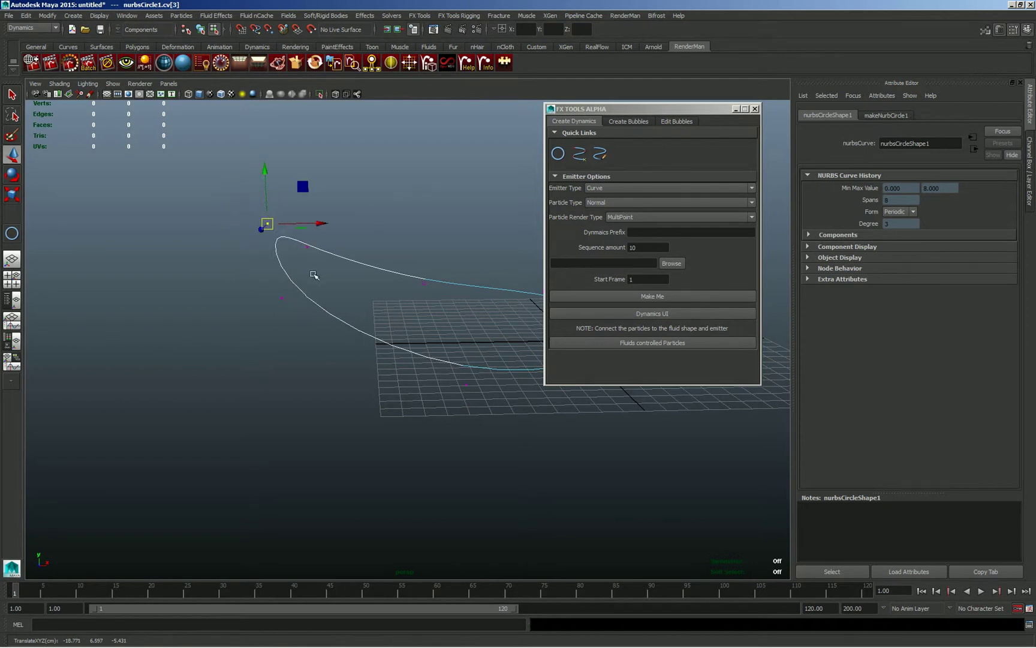
Step: Select the arch's top control points, then clear the selection and return to object mode
{"action": "left_click_drag", "start_coordinate": [313, 275], "coordinate": [208, 254], "text": "alt"}
{"action": "left_click_drag", "start_coordinate": [507, 331], "coordinate": [255, 254]}
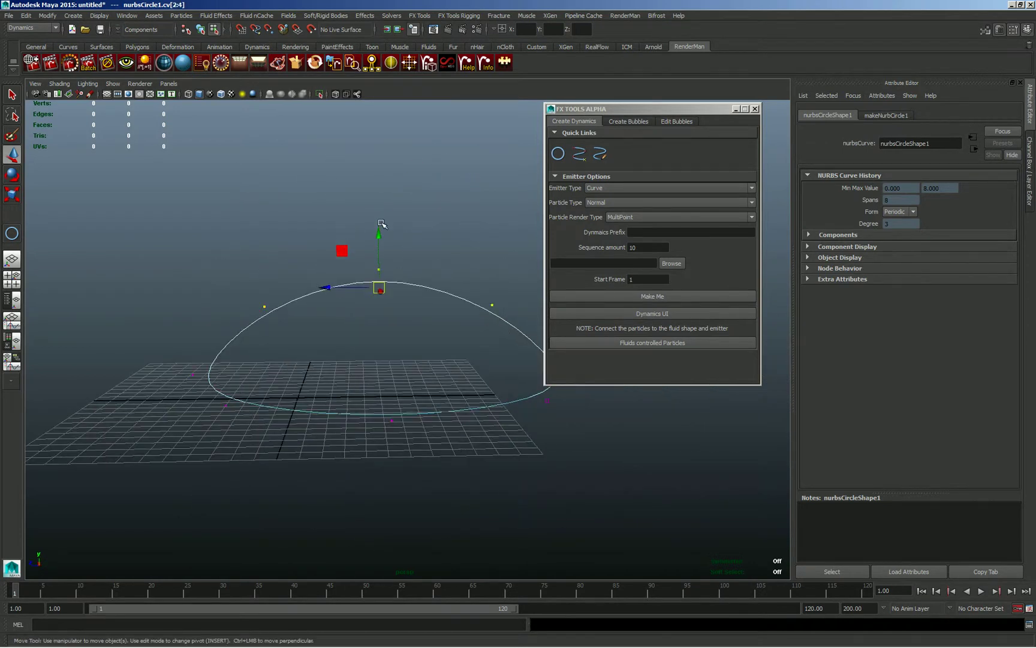
{"action": "left_click_drag", "start_coordinate": [378, 231], "coordinate": [215, 262], "text": "alt"}
{"action": "left_click", "coordinate": [217, 268]}
{"action": "key", "text": "F8"}
{"action": "left_click_drag", "start_coordinate": [382, 317], "coordinate": [350, 259], "text": "alt"}
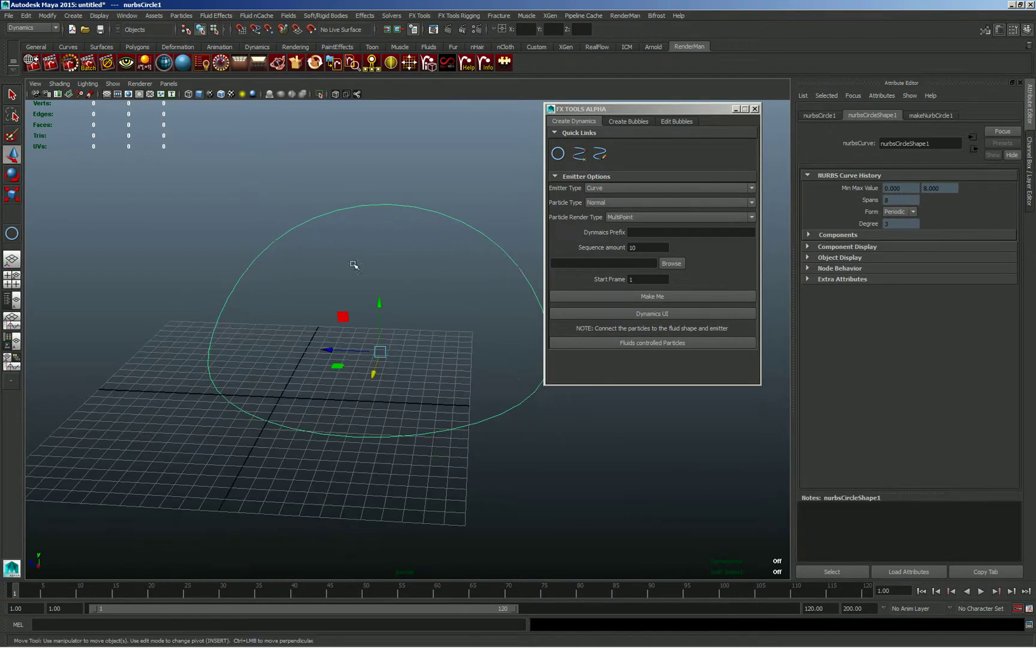
Step: Build a MultiStreak curve-emitter particle system from the circle with the prefix 'test'
{"action": "left_click", "coordinate": [659, 217]}
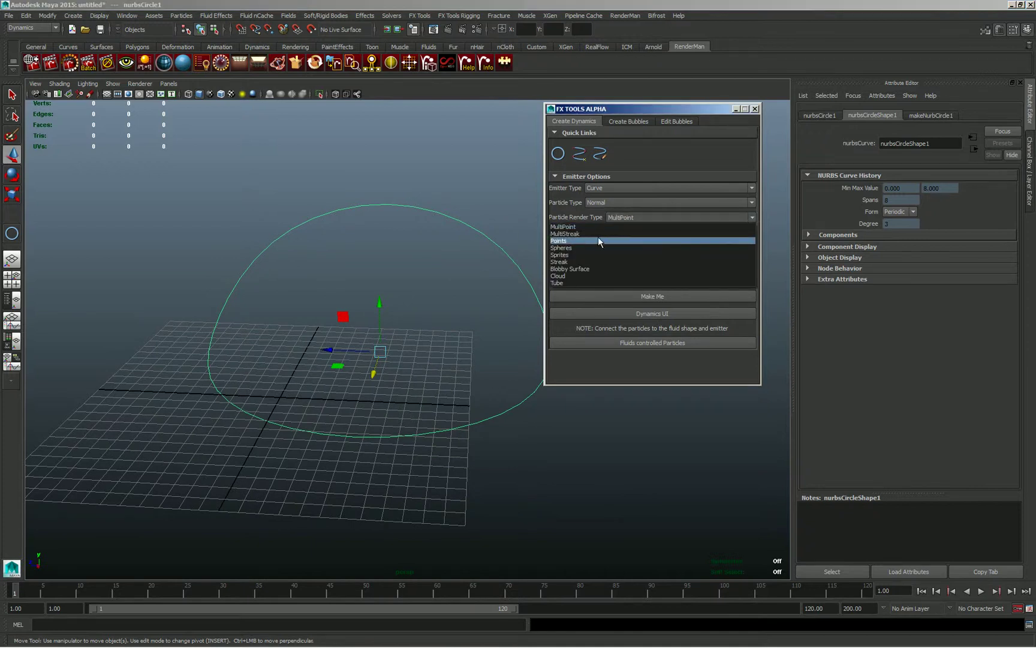
{"action": "left_click", "coordinate": [583, 233]}
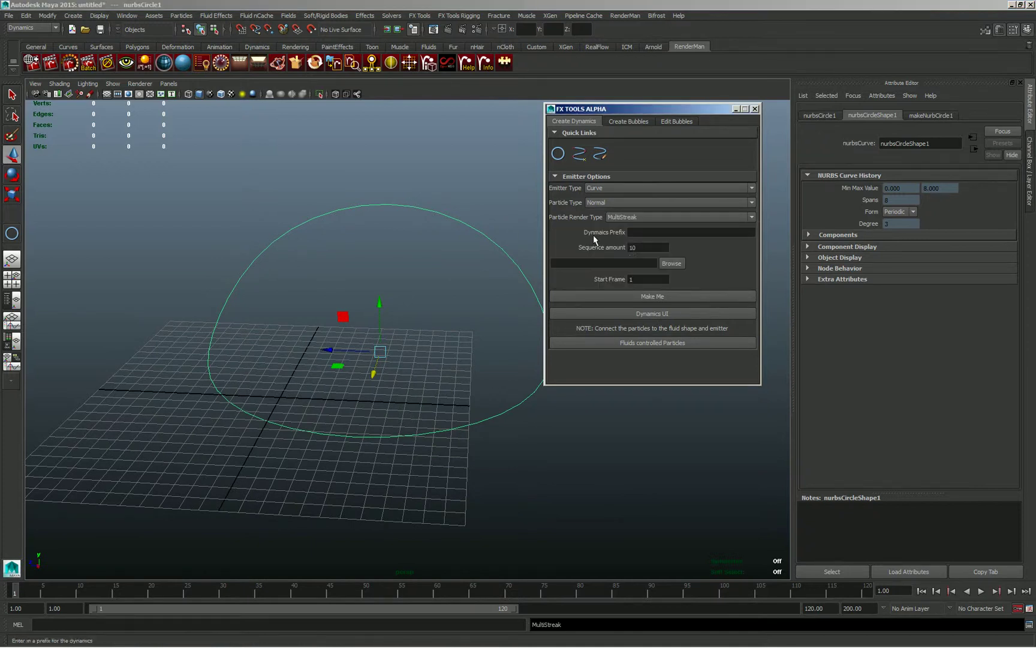
{"action": "left_click", "coordinate": [641, 232]}
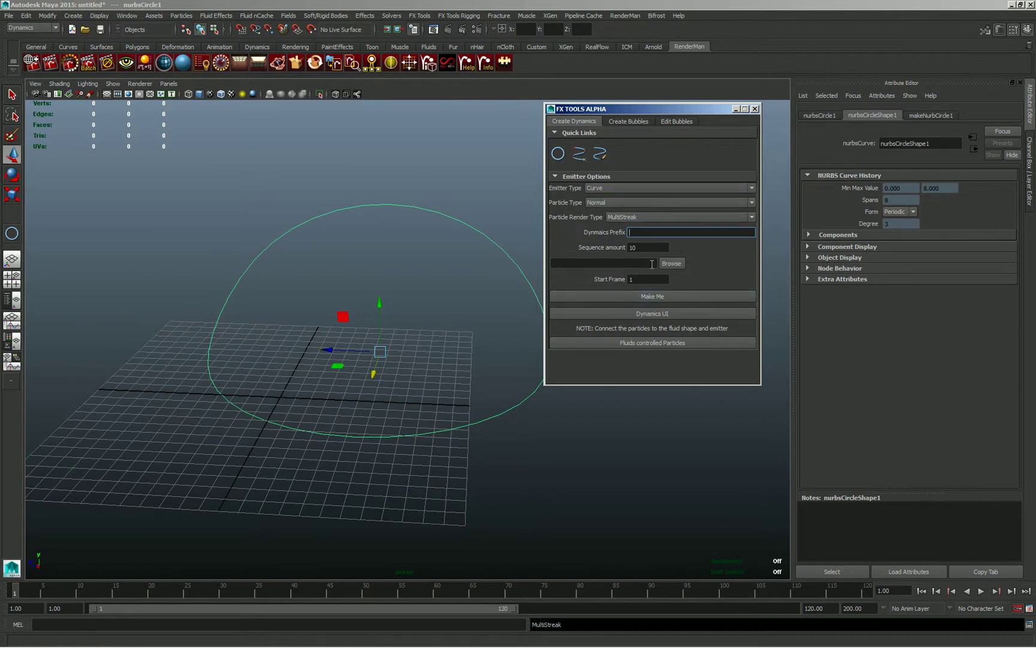
{"action": "left_click", "coordinate": [653, 297]}
{"action": "left_click_drag", "start_coordinate": [522, 300], "coordinate": [448, 280]}
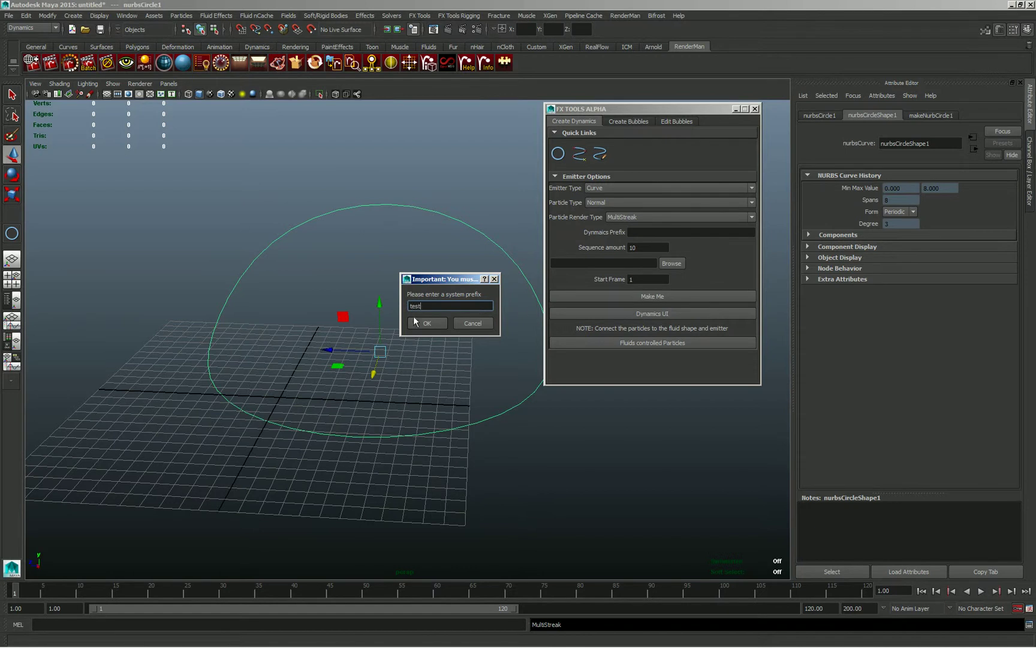
{"action": "left_click", "coordinate": [426, 323]}
{"action": "left_click_drag", "start_coordinate": [243, 288], "coordinate": [366, 275], "text": "alt"}
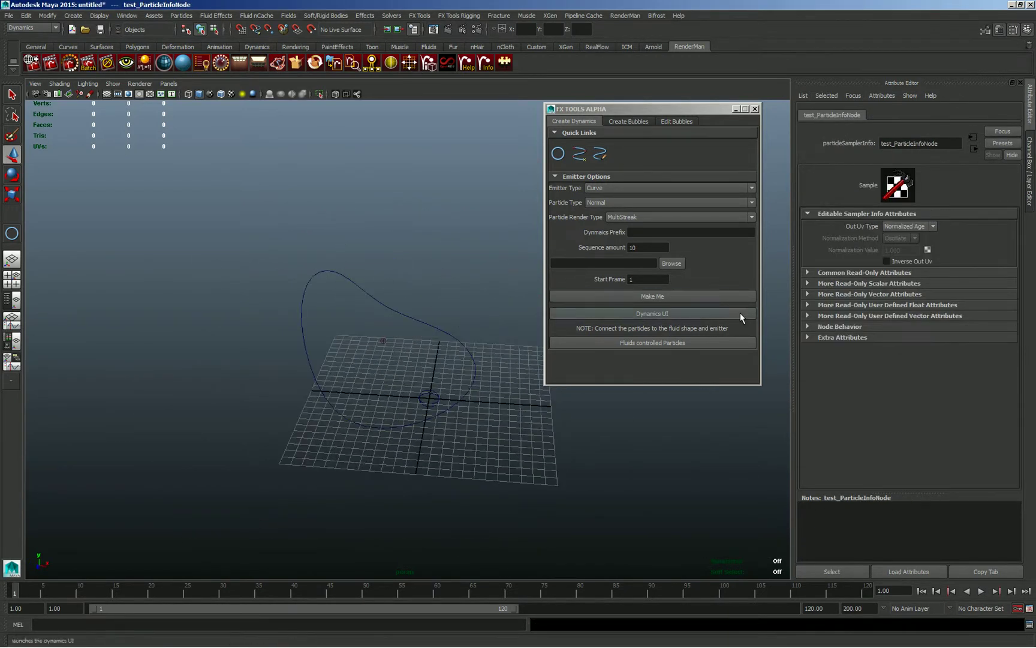
Step: Open the Dynamics Editor, extend the end time to 5000 frames, and play the simulation
{"action": "left_click", "coordinate": [640, 314]}
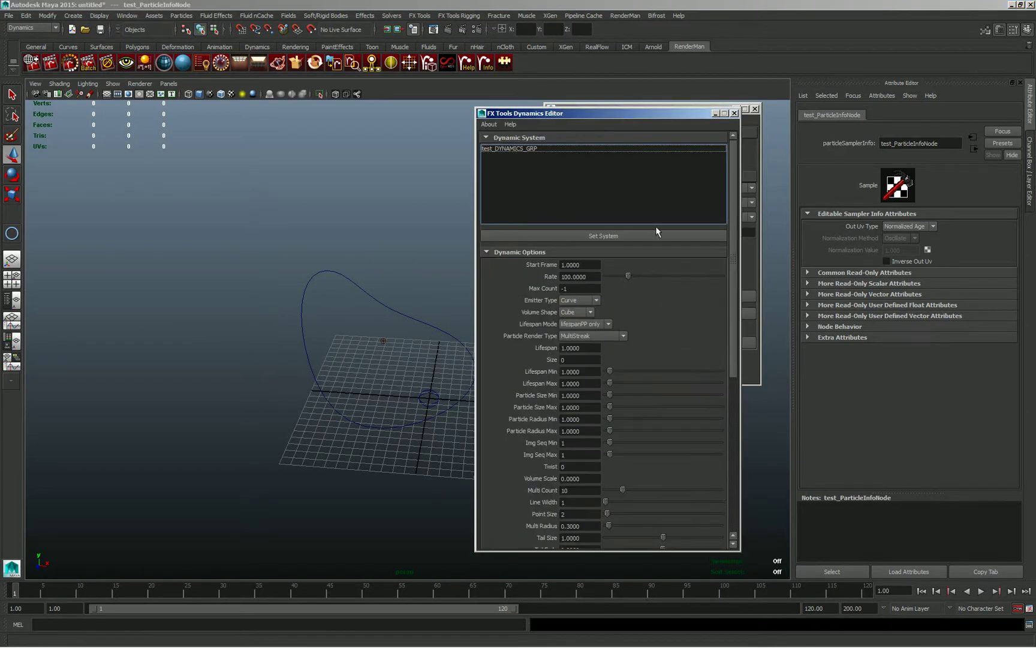
{"action": "left_click_drag", "start_coordinate": [663, 109], "coordinate": [544, 110]}
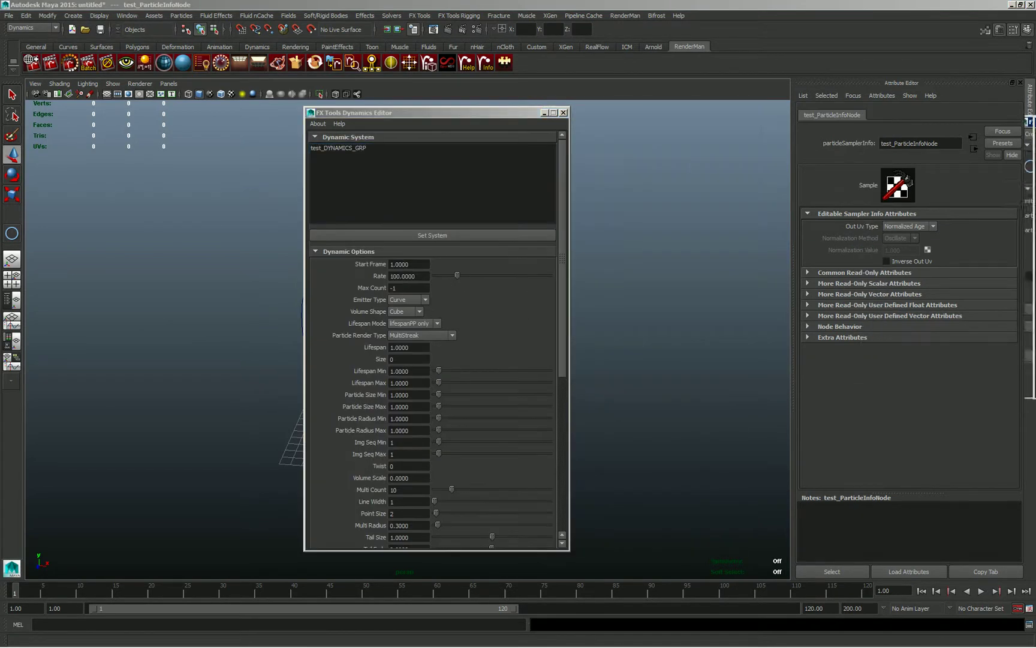
{"action": "left_click_drag", "start_coordinate": [452, 110], "coordinate": [808, 100]}
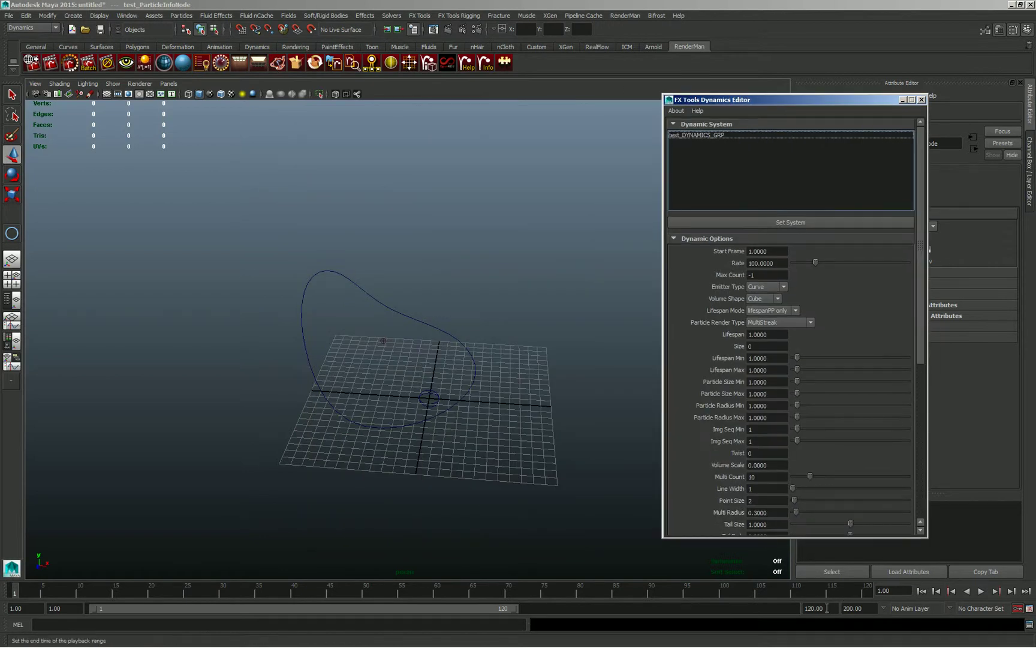
{"action": "type", "text": "5000"}
{"action": "key", "text": "Return"}
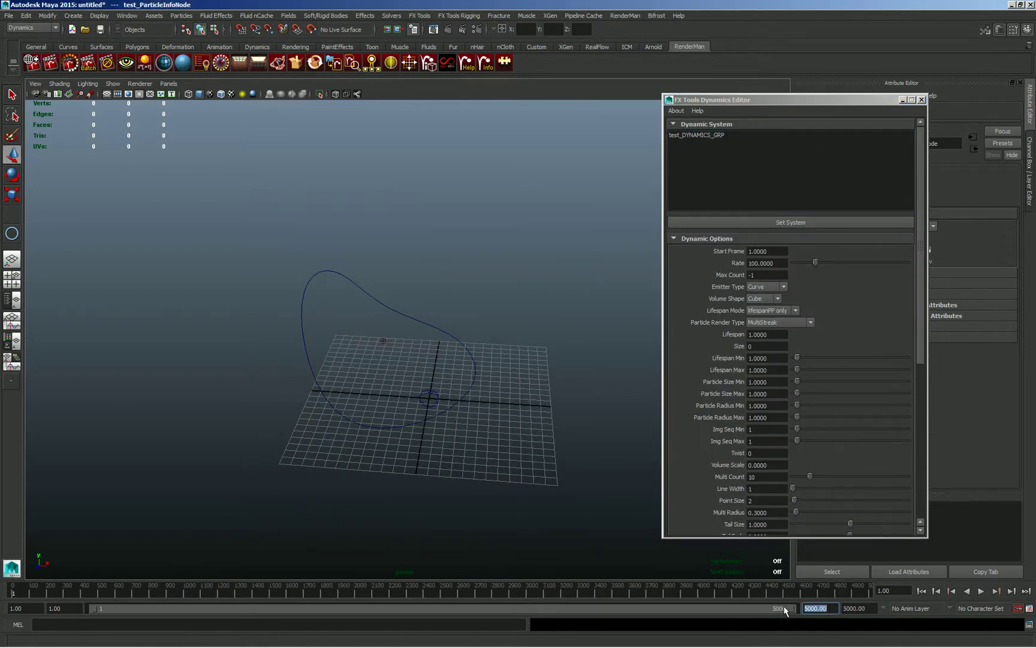
{"action": "left_click", "coordinate": [981, 590]}
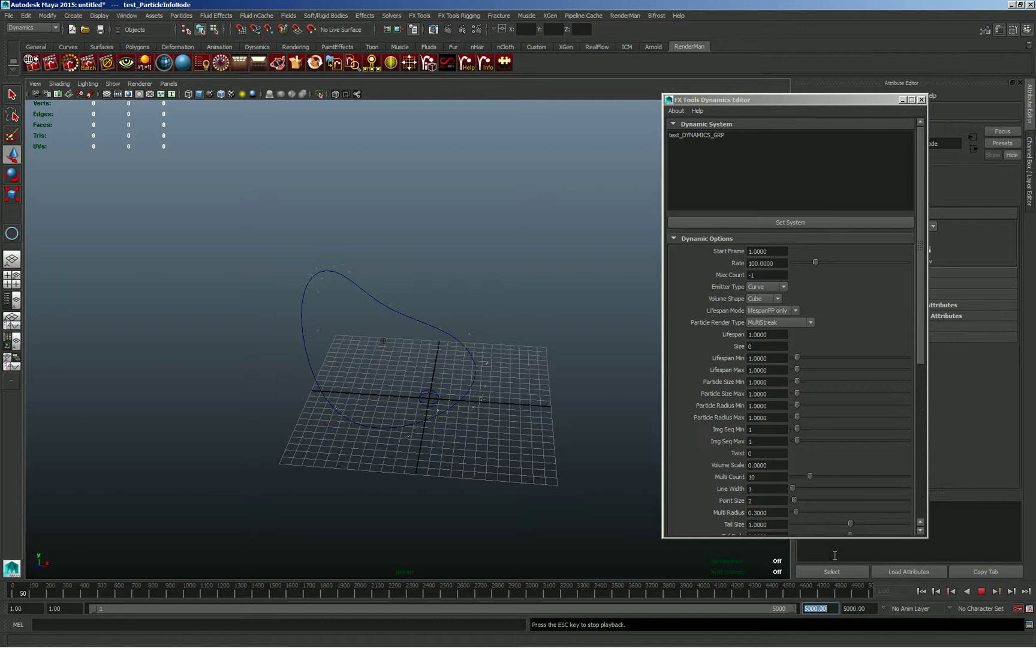
{"action": "left_click_drag", "start_coordinate": [419, 363], "coordinate": [347, 310], "text": "alt"}
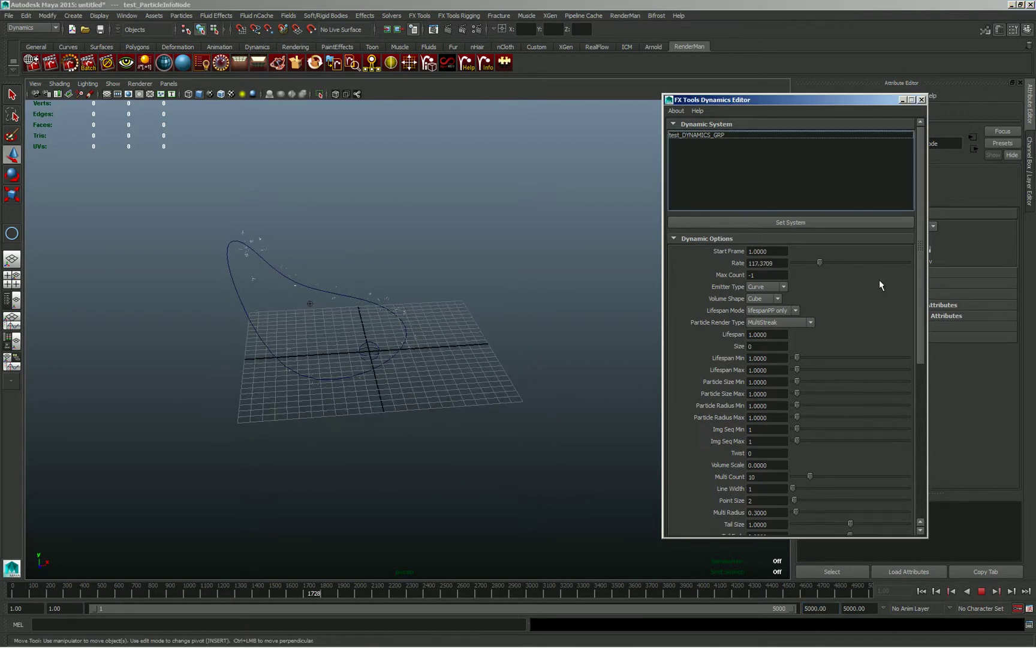
Step: Add a red point to the particle colour ramp
{"action": "scroll", "coordinate": [792, 359], "scroll_direction": "down", "scroll_amount": 6}
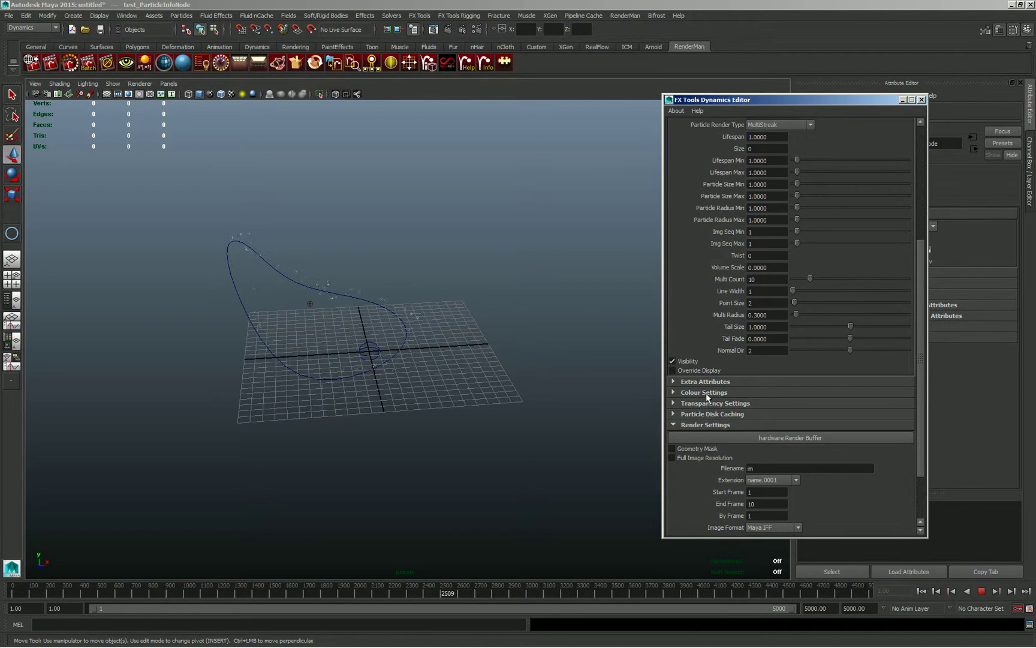
{"action": "left_click", "coordinate": [705, 393]}
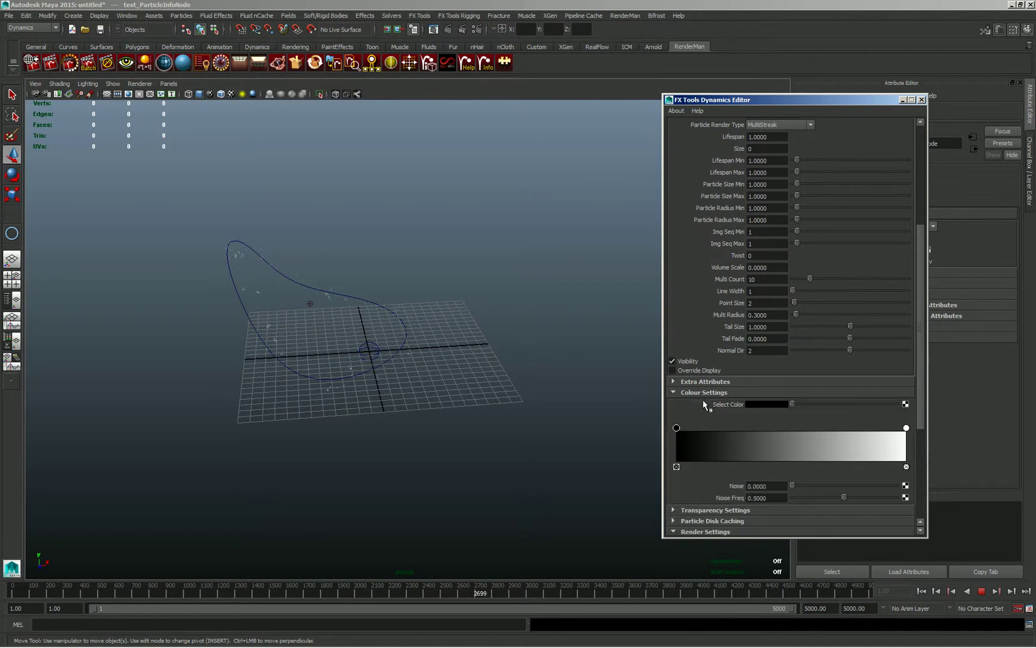
{"action": "left_click", "coordinate": [765, 438]}
{"action": "left_click", "coordinate": [768, 403]}
{"action": "left_click", "coordinate": [764, 402]}
{"action": "left_click", "coordinate": [712, 373]}
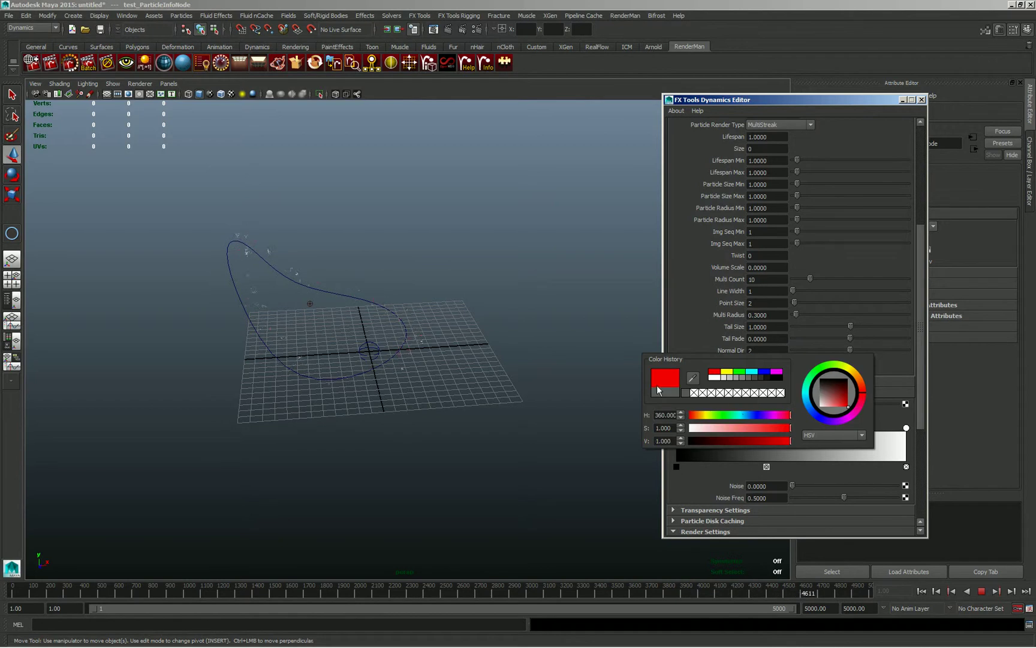
Step: Make the transparency ramp run from white to black
{"action": "left_click", "coordinate": [700, 511]}
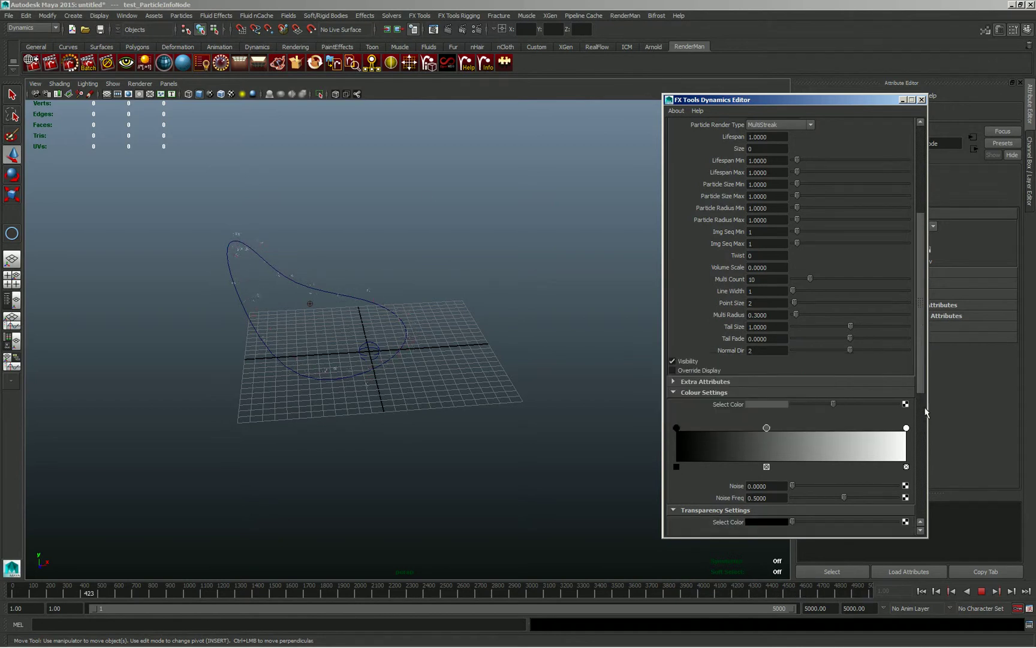
{"action": "left_click_drag", "start_coordinate": [917, 342], "coordinate": [925, 411]}
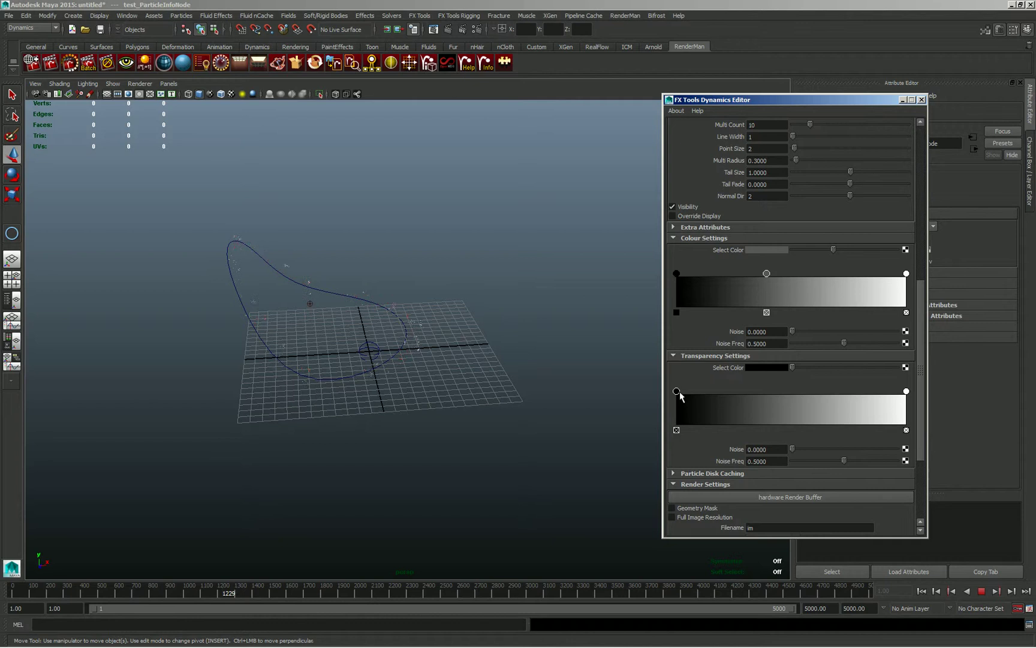
{"action": "mouse_move", "coordinate": [677, 390]}
{"action": "left_mouse_down"}
{"action": "mouse_move", "coordinate": [906, 391]}
{"action": "mouse_move", "coordinate": [676, 391]}
{"action": "left_mouse_up"}
{"action": "left_click_drag", "start_coordinate": [918, 362], "coordinate": [908, 216]}
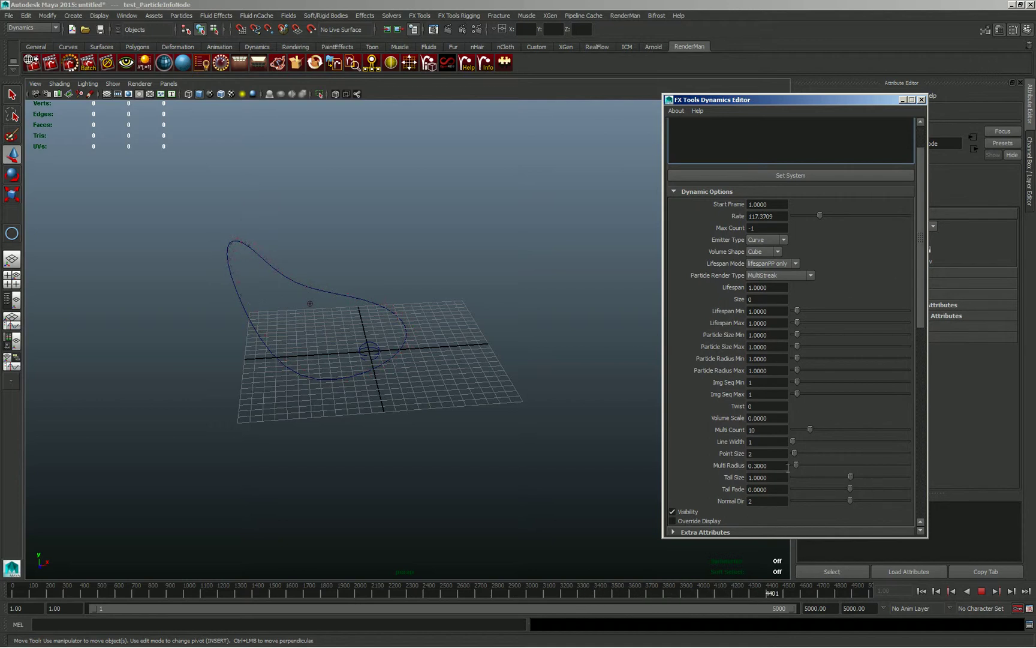
Step: Set Multi Radius 2.1127, Line Width 5 and Lifespan 7.9812–23.0047, then stop playback
{"action": "left_click_drag", "start_coordinate": [809, 465], "coordinate": [817, 465]}
{"action": "left_click_drag", "start_coordinate": [550, 395], "coordinate": [455, 258], "text": "alt"}
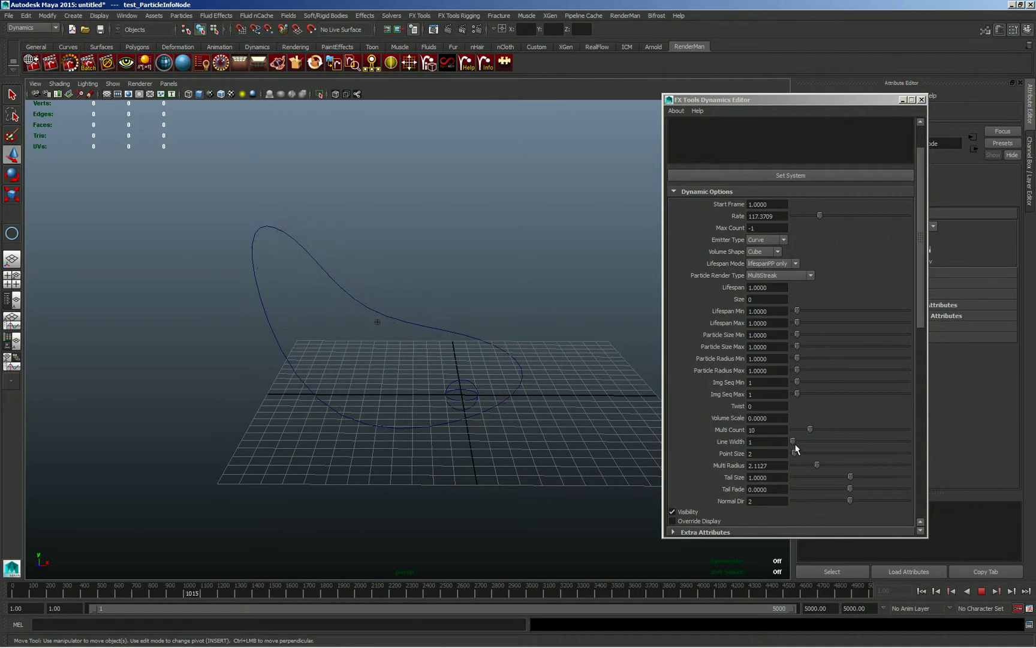
{"action": "left_click_drag", "start_coordinate": [793, 441], "coordinate": [817, 441]}
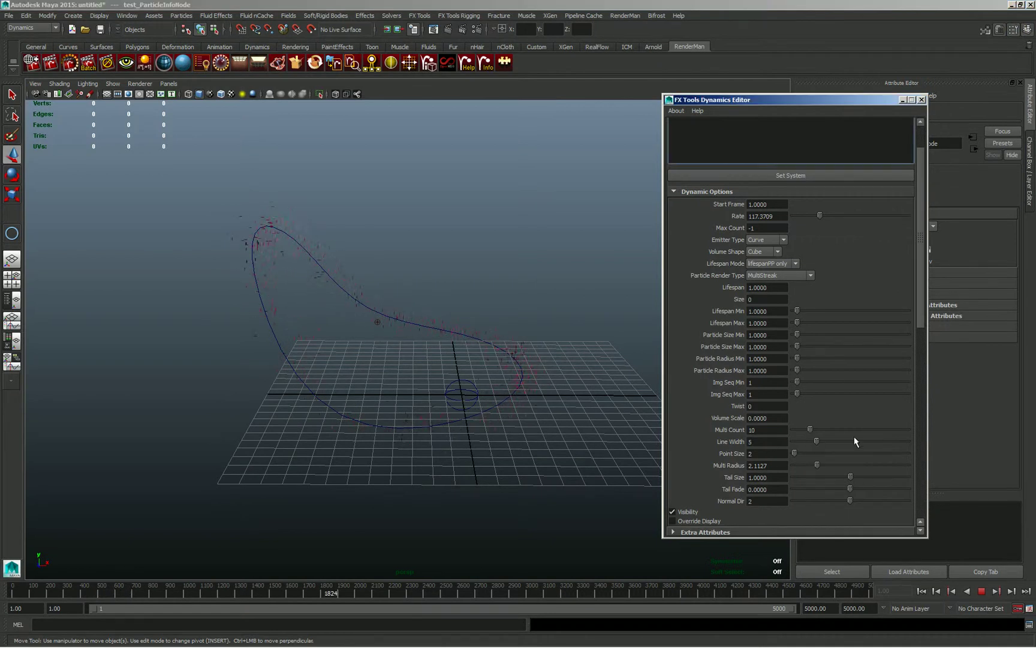
{"action": "left_click_drag", "start_coordinate": [797, 323], "coordinate": [898, 322]}
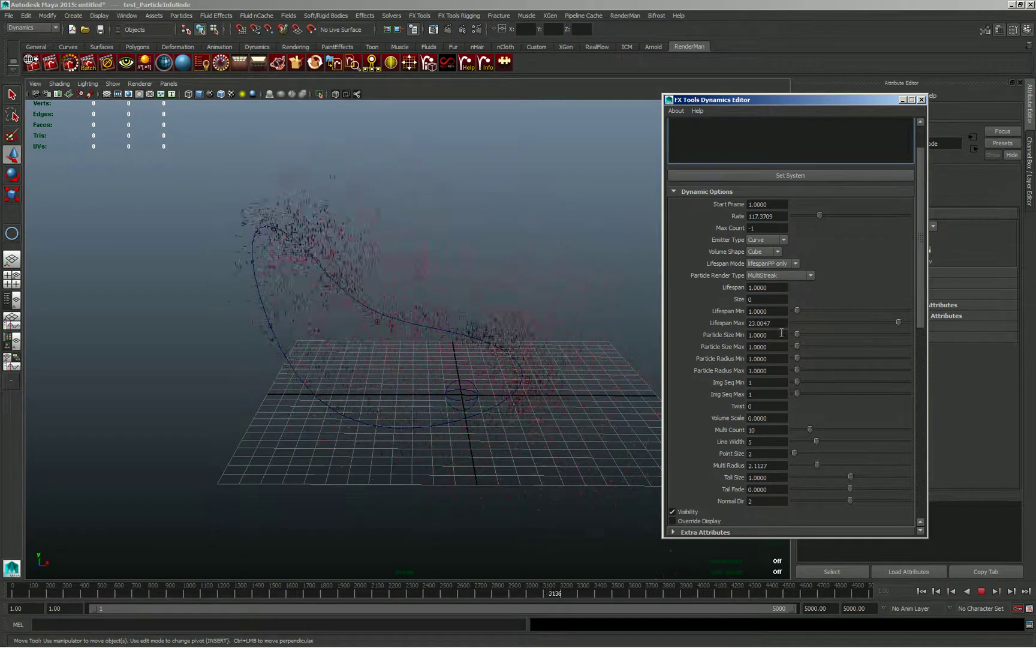
{"action": "left_click_drag", "start_coordinate": [797, 310], "coordinate": [830, 312]}
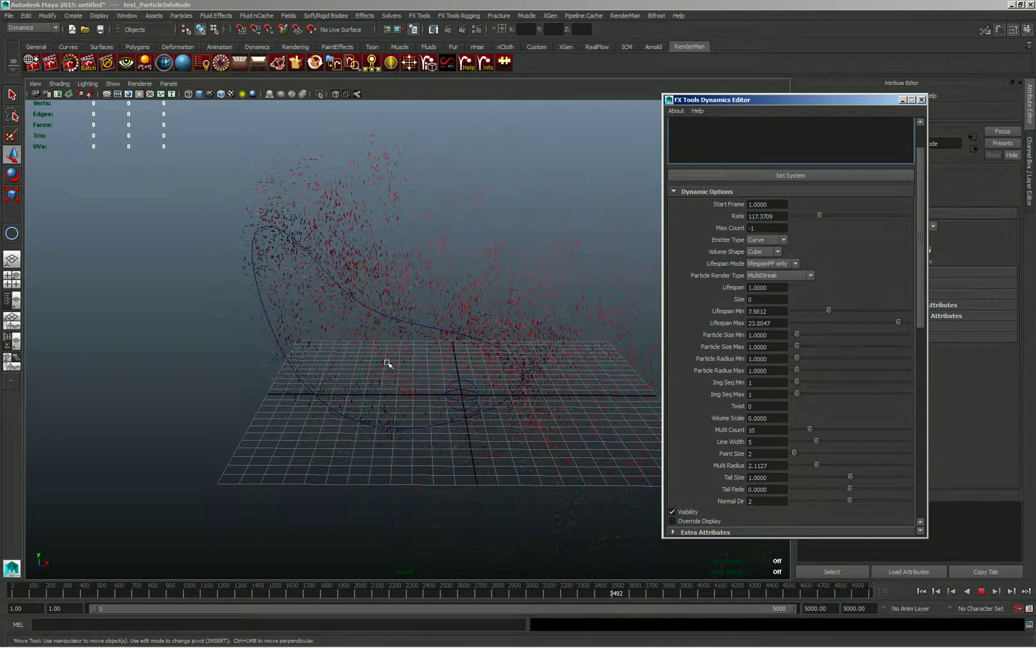
{"action": "right_click_drag", "start_coordinate": [387, 359], "coordinate": [229, 256], "text": "alt"}
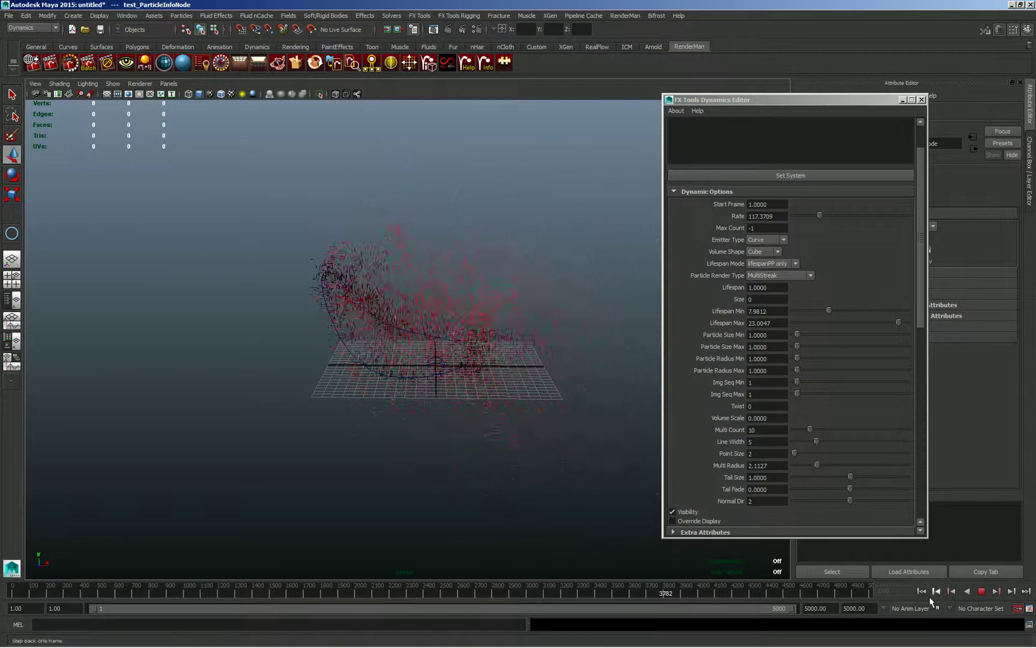
{"action": "key", "text": "Escape"}
{"action": "left_click_drag", "start_coordinate": [371, 282], "coordinate": [578, 353], "text": "alt"}
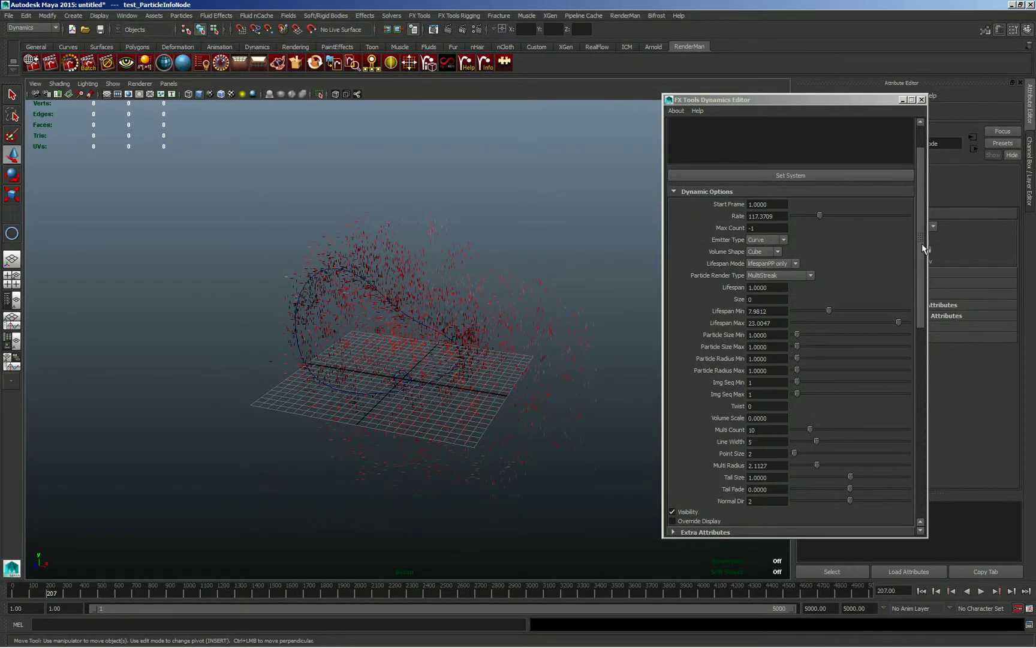
Step: Set Tail Size to 13.615 and Tail Fade to -0.5305
{"action": "left_click_drag", "start_coordinate": [922, 244], "coordinate": [921, 270]}
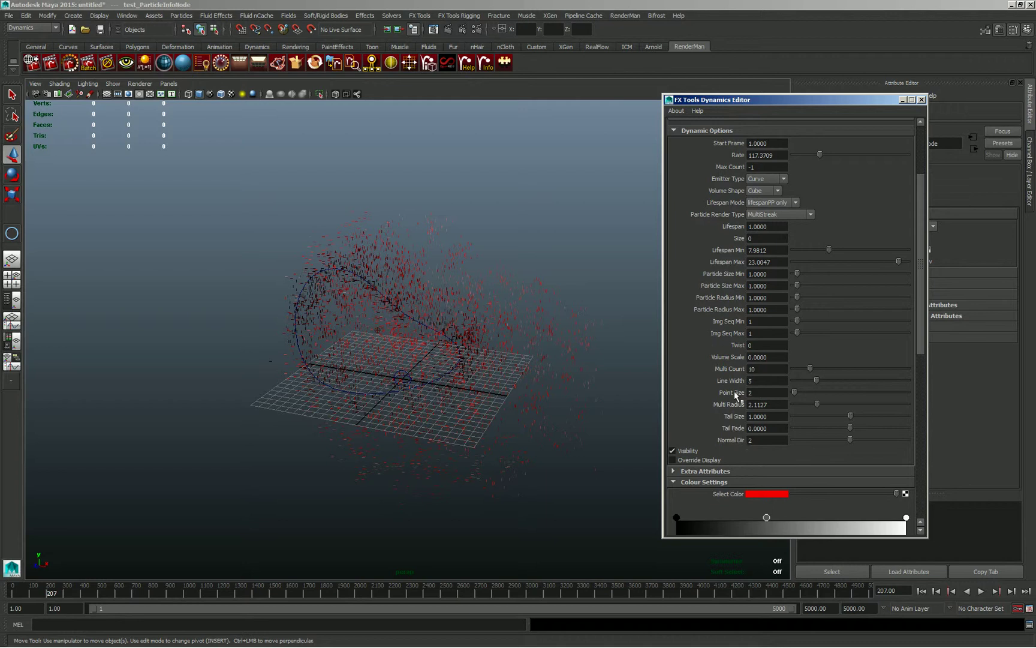
{"action": "left_click_drag", "start_coordinate": [851, 419], "coordinate": [858, 413]}
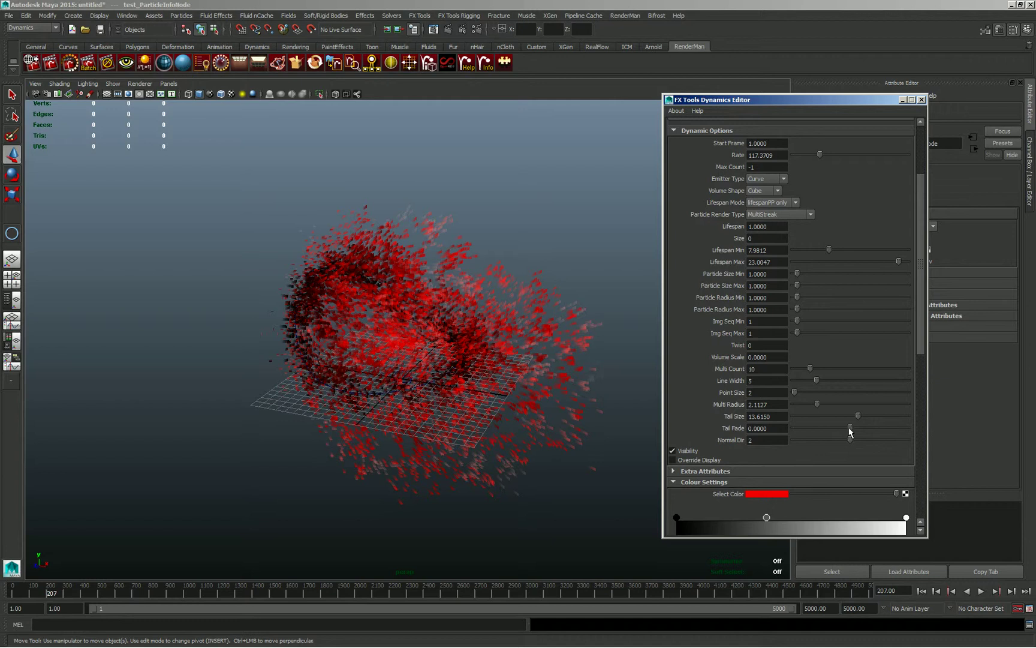
{"action": "left_click_drag", "start_coordinate": [849, 432], "coordinate": [819, 429]}
{"action": "left_click_drag", "start_coordinate": [359, 278], "coordinate": [449, 313], "text": "alt"}
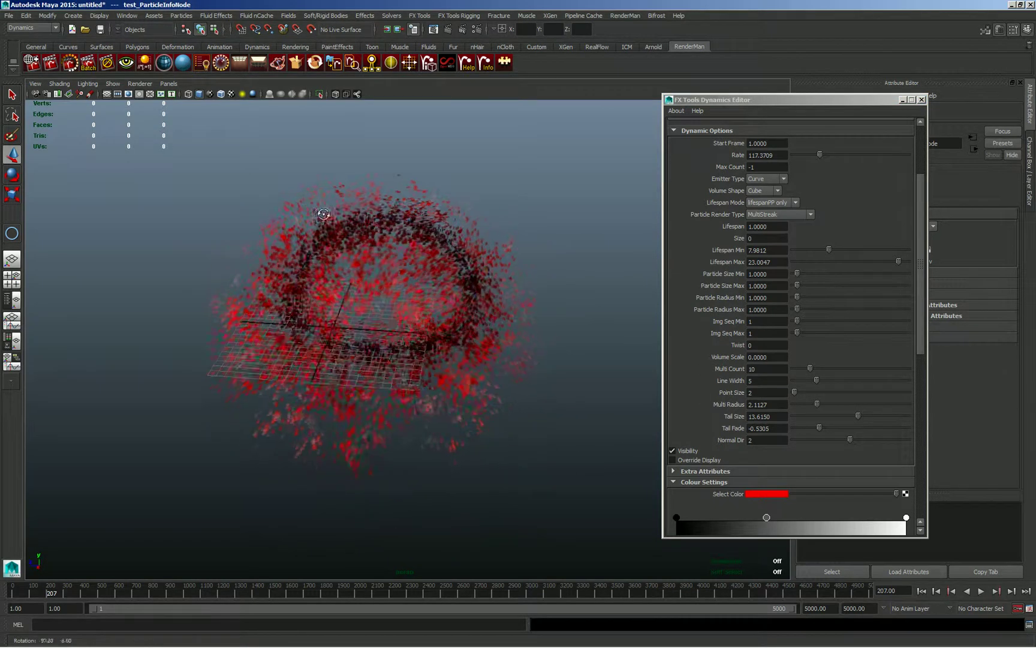
Step: Play the simulation and set the emission Speed to 10 under Extra Attributes
{"action": "scroll", "coordinate": [911, 249], "scroll_direction": "down", "scroll_amount": 3}
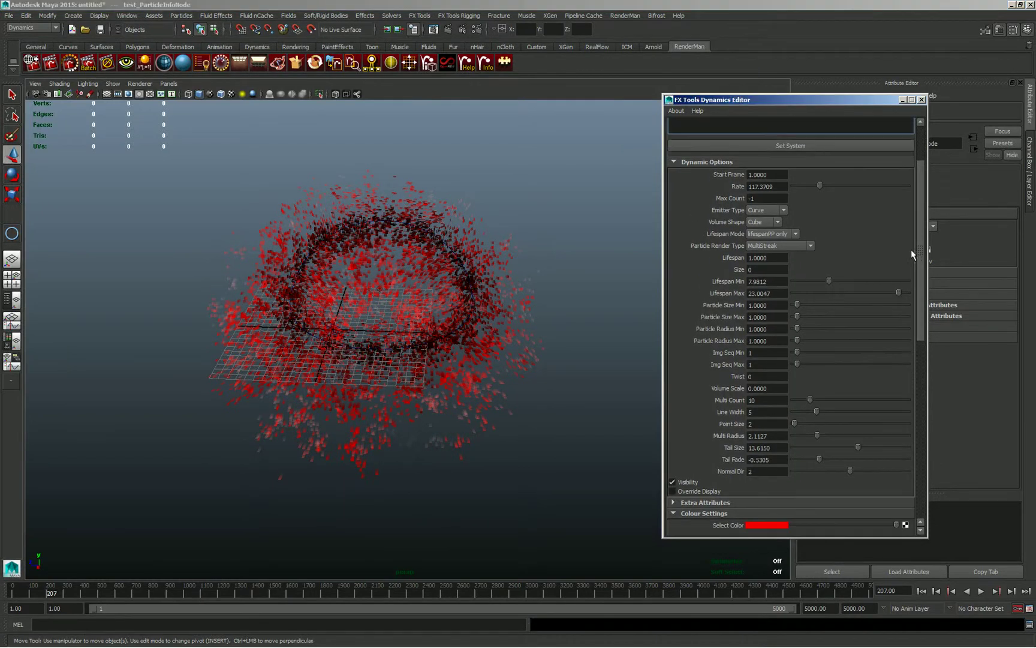
{"action": "left_click", "coordinate": [981, 592]}
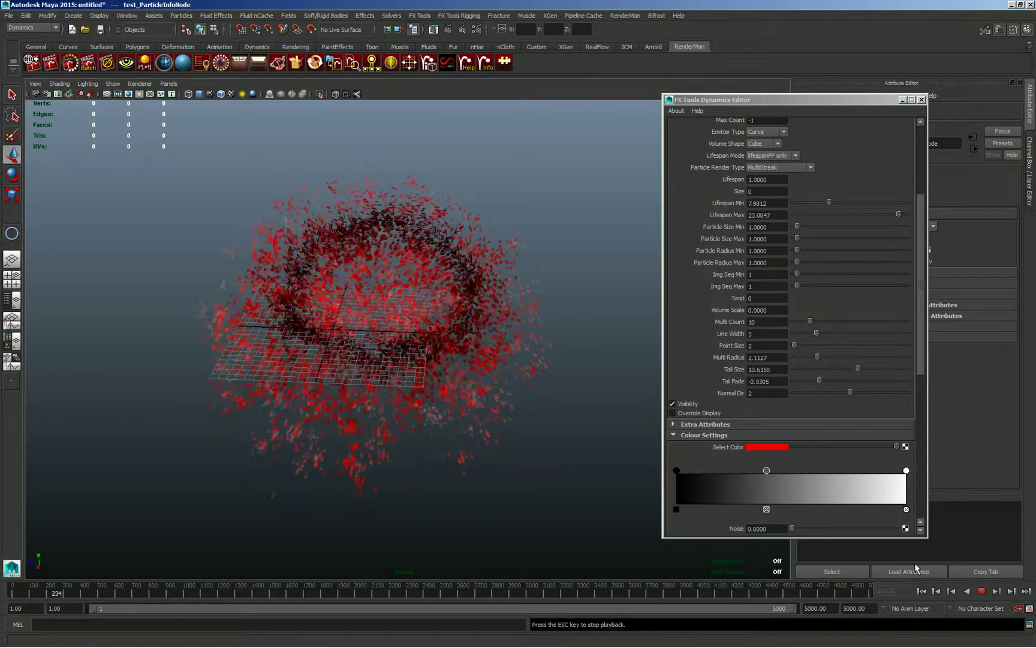
{"action": "scroll", "coordinate": [279, 259], "scroll_direction": "up", "scroll_amount": 5}
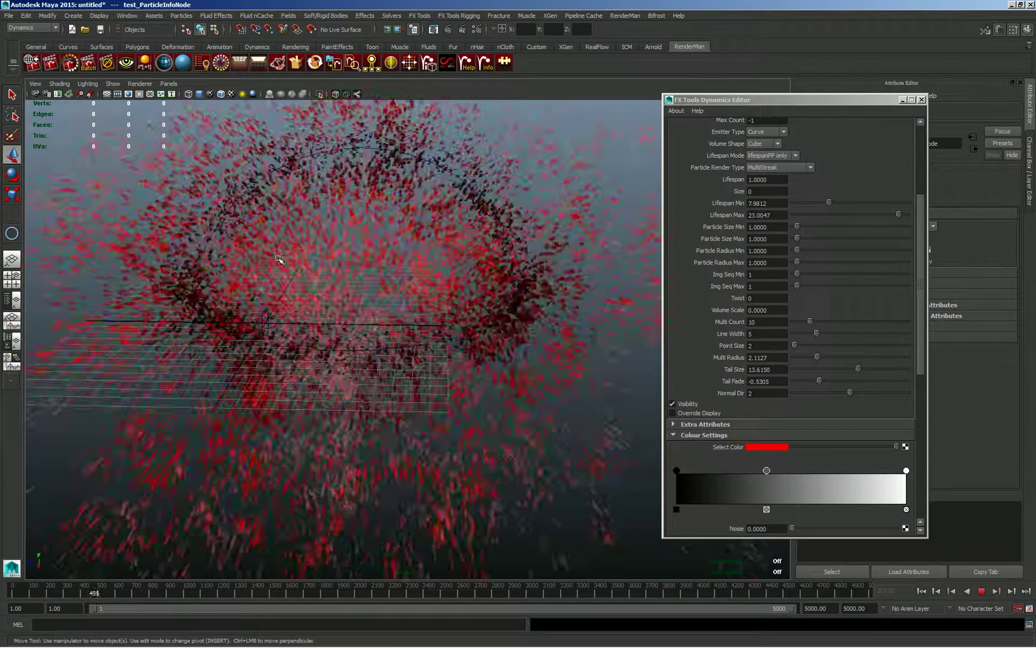
{"action": "scroll", "coordinate": [279, 259], "scroll_direction": "down", "scroll_amount": 5}
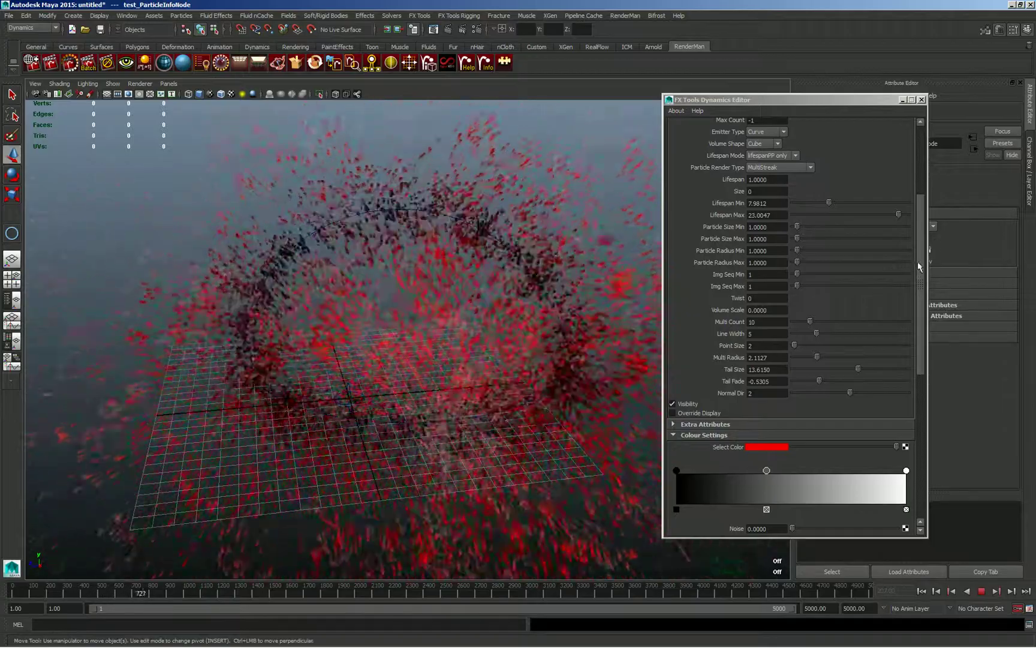
{"action": "scroll", "coordinate": [918, 267], "scroll_direction": "down", "scroll_amount": 5}
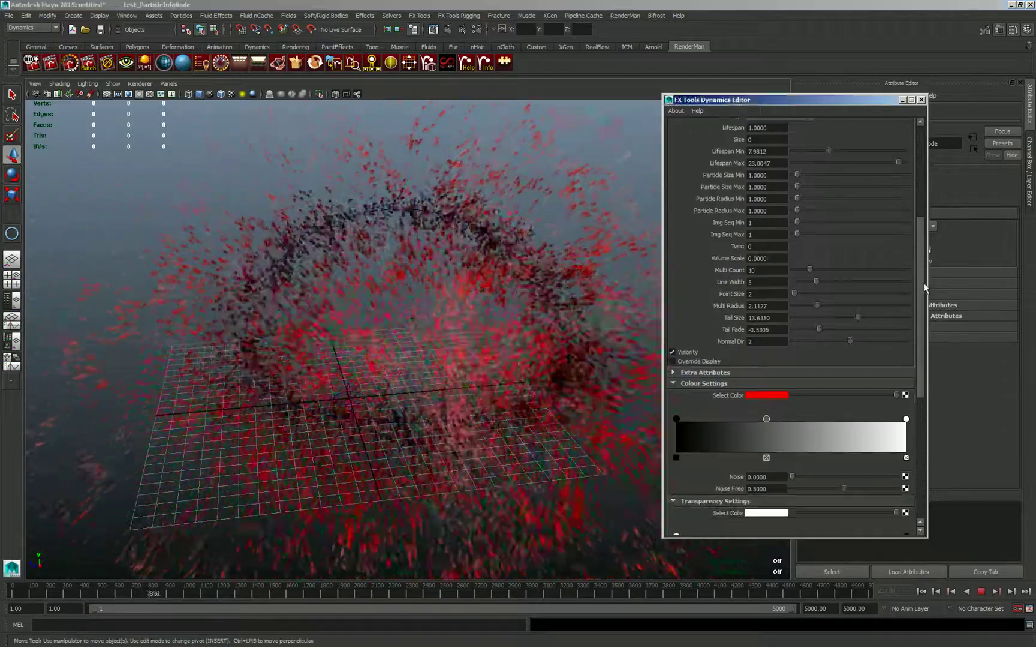
{"action": "left_click", "coordinate": [698, 351]}
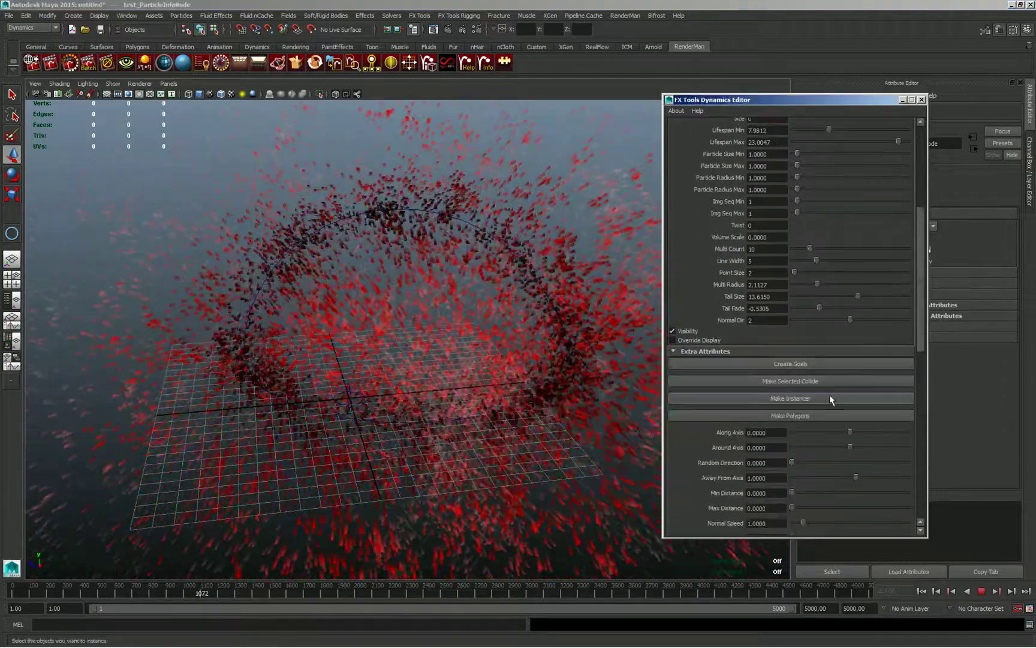
{"action": "scroll", "coordinate": [672, 401], "scroll_direction": "down", "scroll_amount": 8}
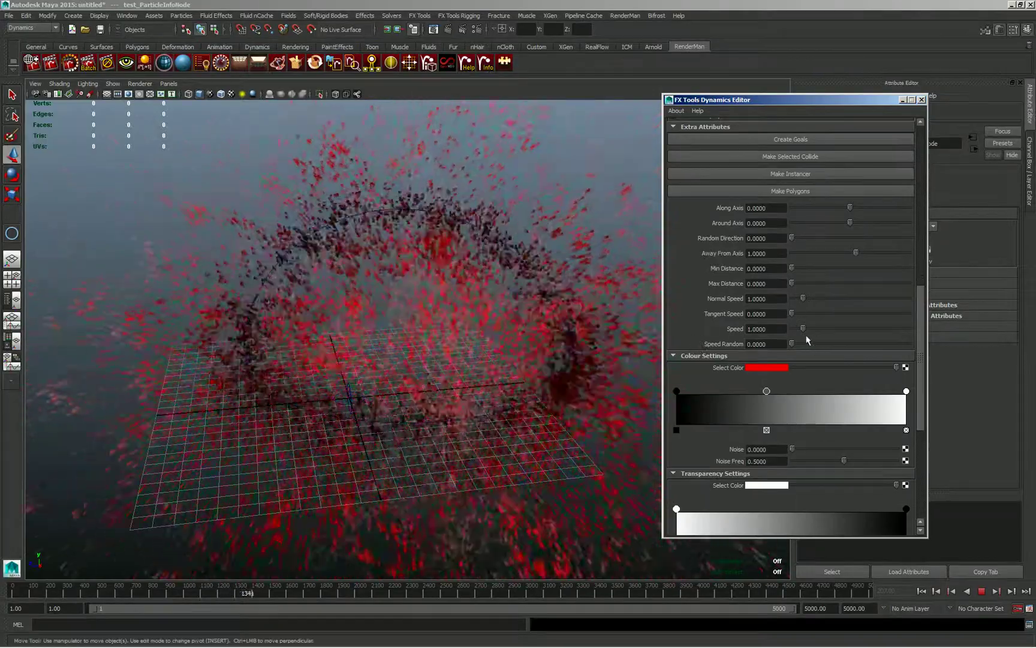
{"action": "double_click", "coordinate": [764, 328]}
{"action": "type", "text": "10"}
{"action": "key", "text": "Return"}
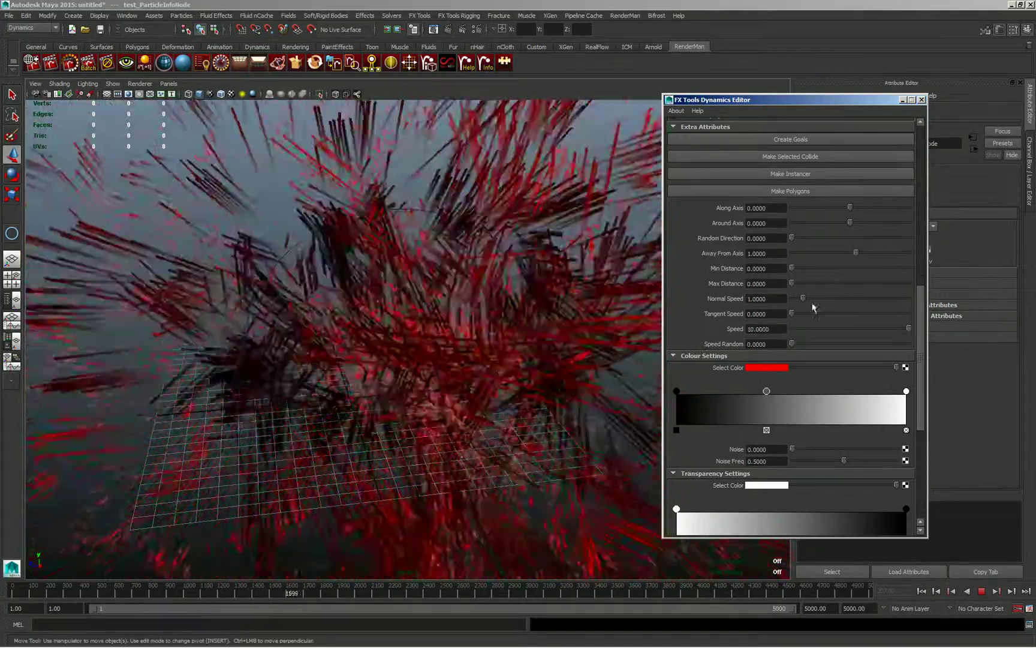
Step: Set Away From Axis and Normal Speed both to 0
{"action": "left_click", "coordinate": [757, 254]}
{"action": "double_click", "coordinate": [758, 254]}
{"action": "type", "text": "0"}
{"action": "key", "text": "Return"}
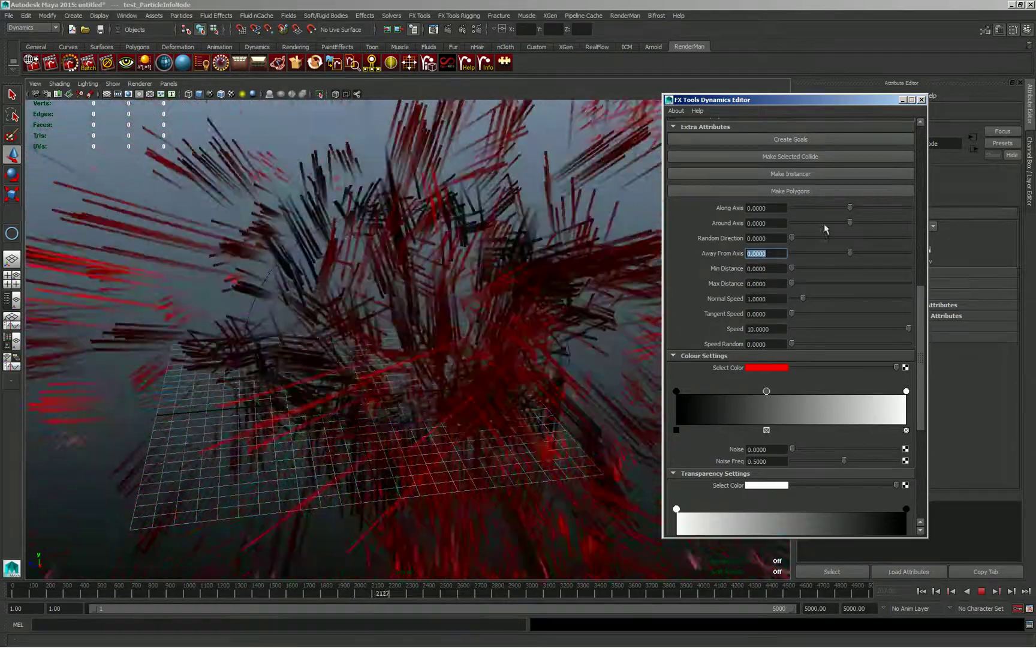
{"action": "right_click_drag", "start_coordinate": [336, 288], "coordinate": [301, 300], "text": "alt"}
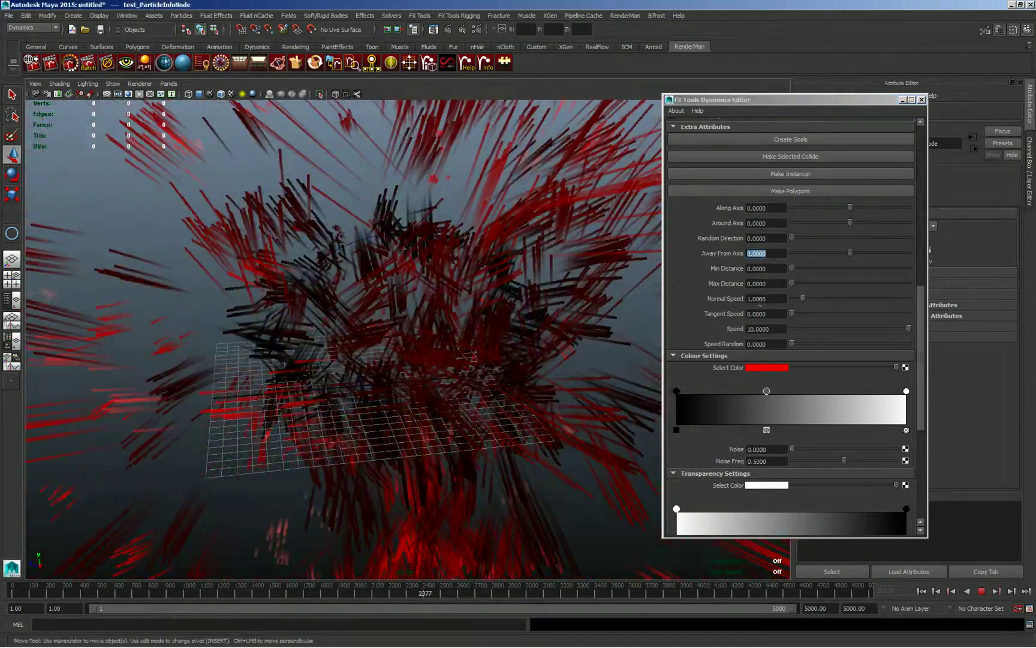
{"action": "double_click", "coordinate": [756, 298]}
{"action": "type", "text": "0"}
{"action": "key", "text": "Return"}
{"action": "double_click", "coordinate": [773, 254]}
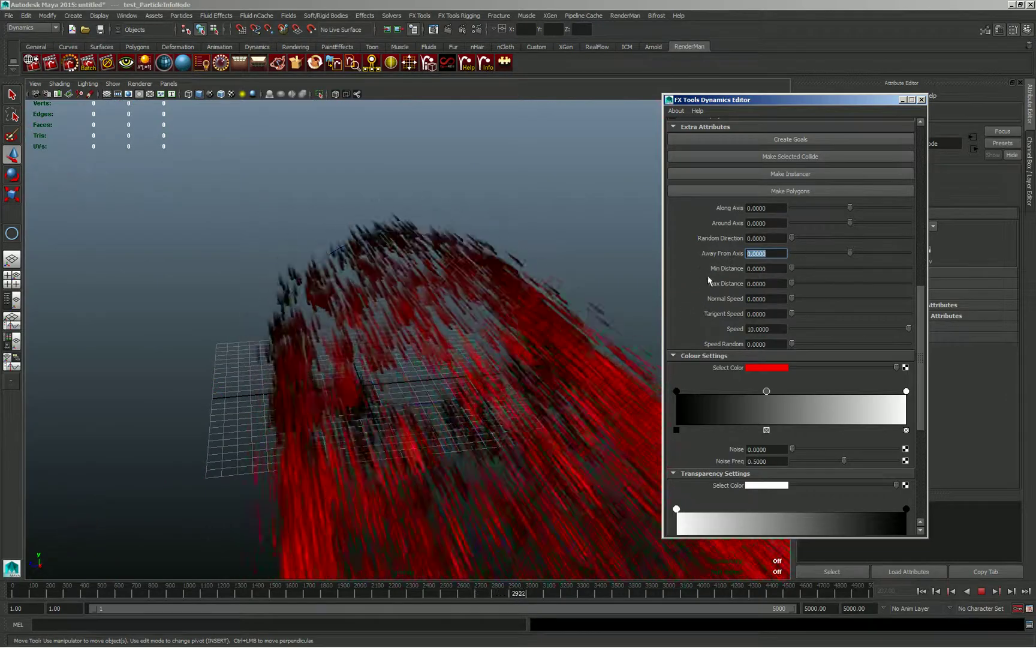
Step: Set Tail Size 74.65, adjust Multi Count, and thin the streaks to Line Width 2
{"action": "left_click_drag", "start_coordinate": [300, 336], "coordinate": [358, 283], "text": "alt"}
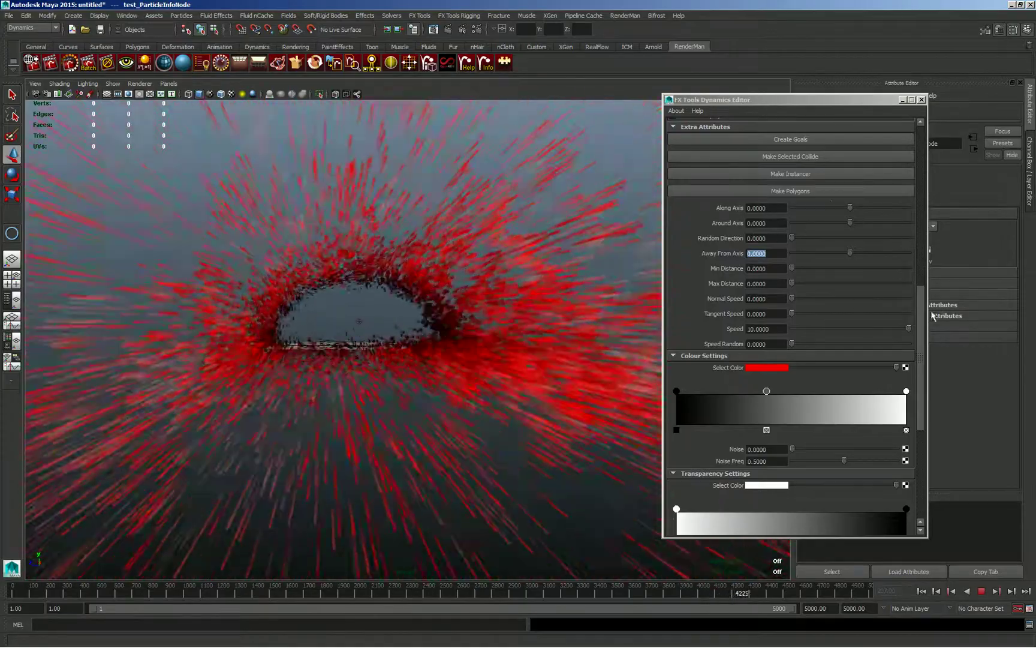
{"action": "scroll", "coordinate": [899, 281], "scroll_direction": "up", "scroll_amount": 2}
{"action": "left_click_drag", "start_coordinate": [917, 290], "coordinate": [895, 218]}
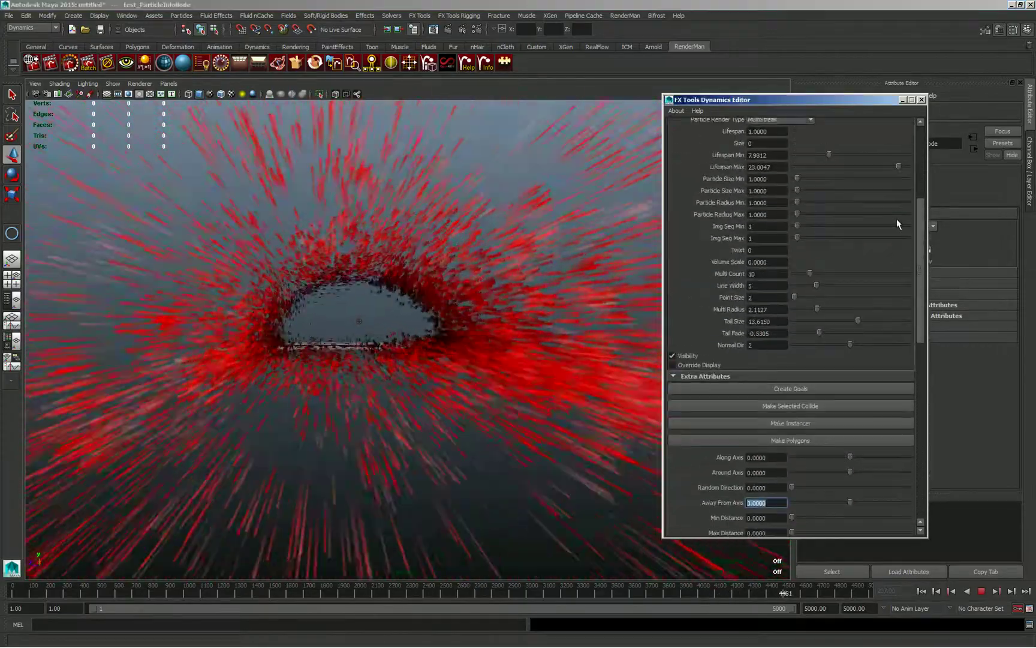
{"action": "left_click_drag", "start_coordinate": [857, 325], "coordinate": [894, 325]}
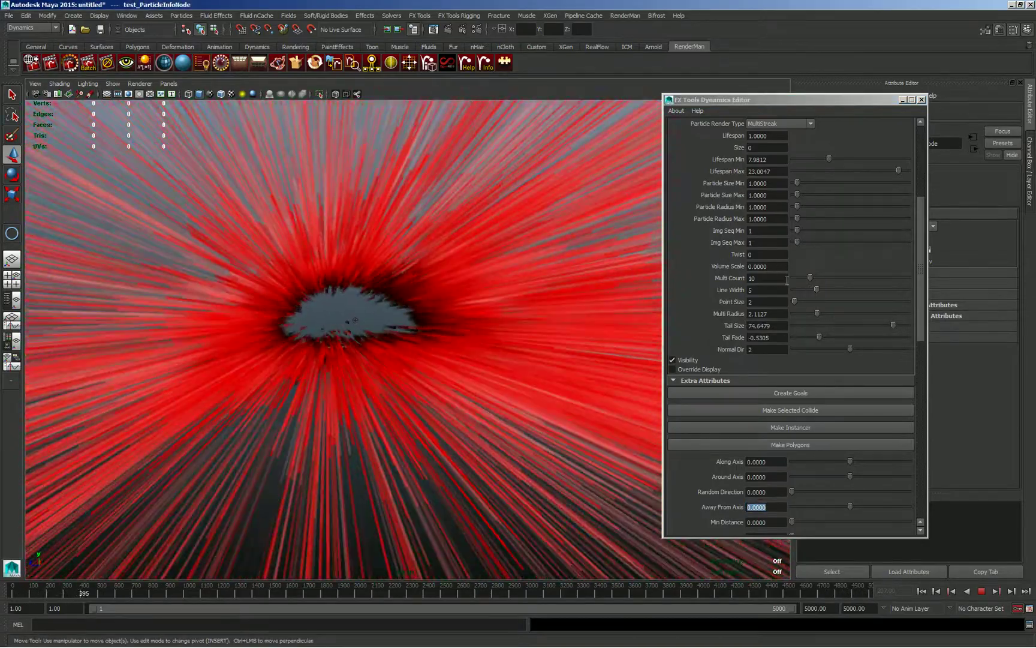
{"action": "left_click_drag", "start_coordinate": [805, 278], "coordinate": [804, 277]}
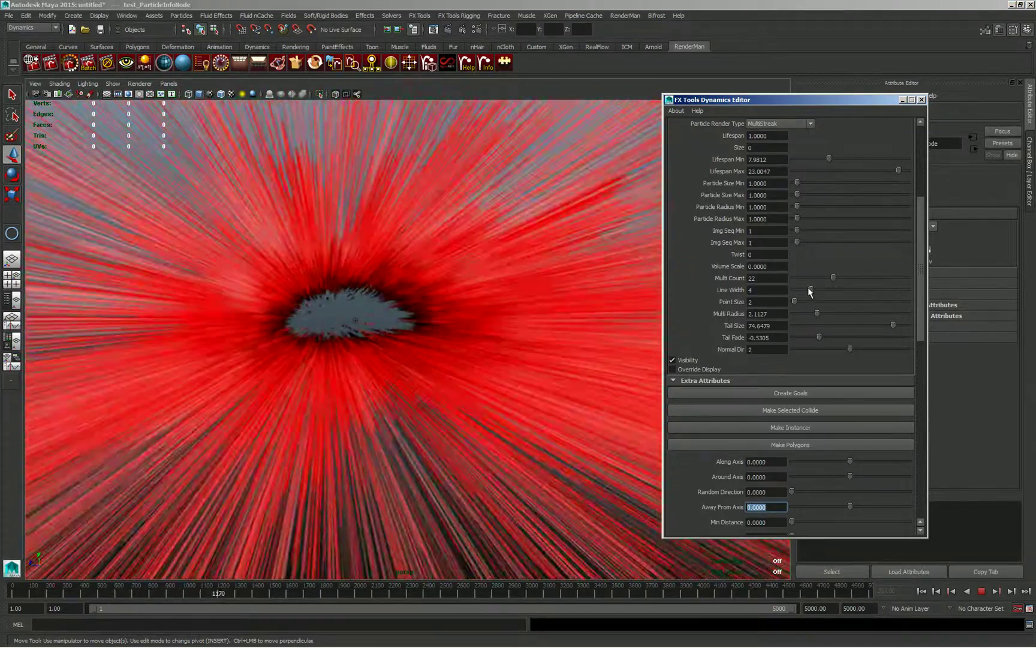
{"action": "left_click_drag", "start_coordinate": [806, 288], "coordinate": [797, 289]}
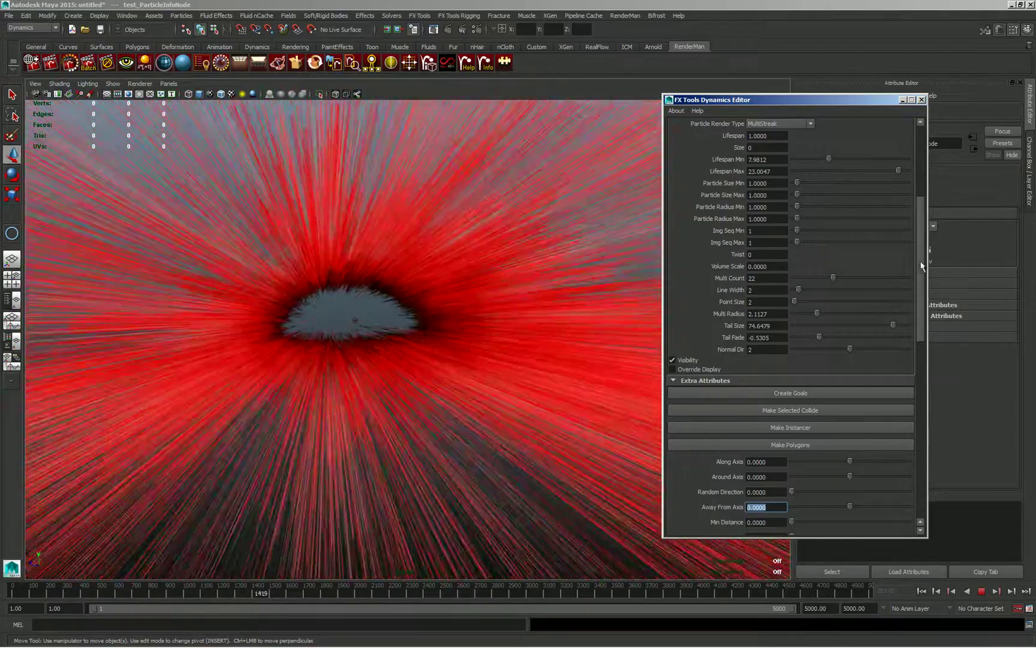
{"action": "left_click_drag", "start_coordinate": [922, 266], "coordinate": [922, 227]}
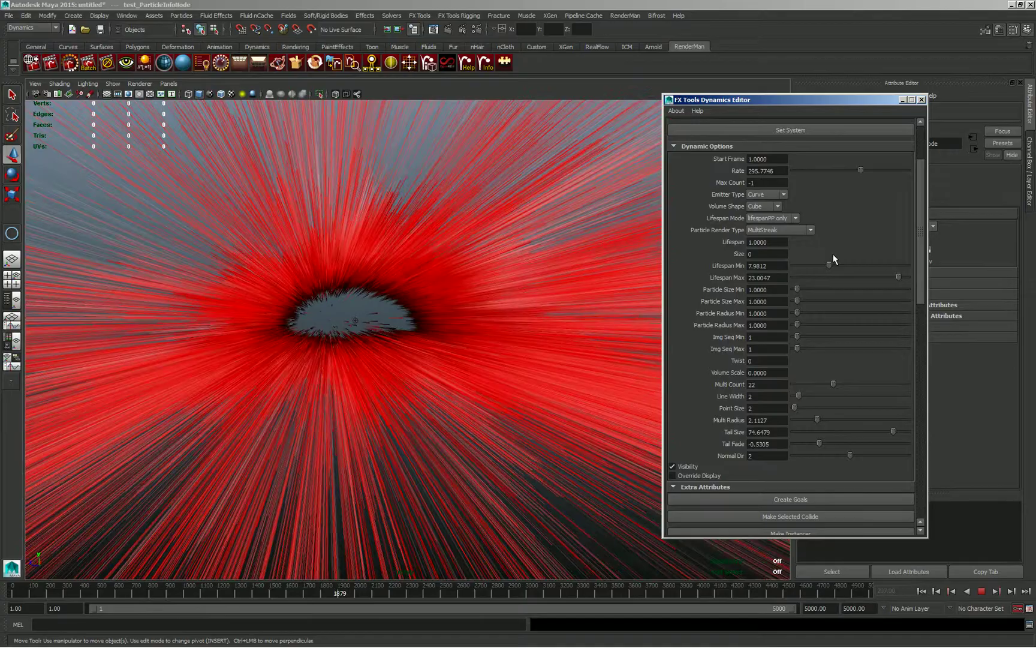
{"action": "right_click_drag", "start_coordinate": [335, 284], "coordinate": [368, 289], "text": "alt"}
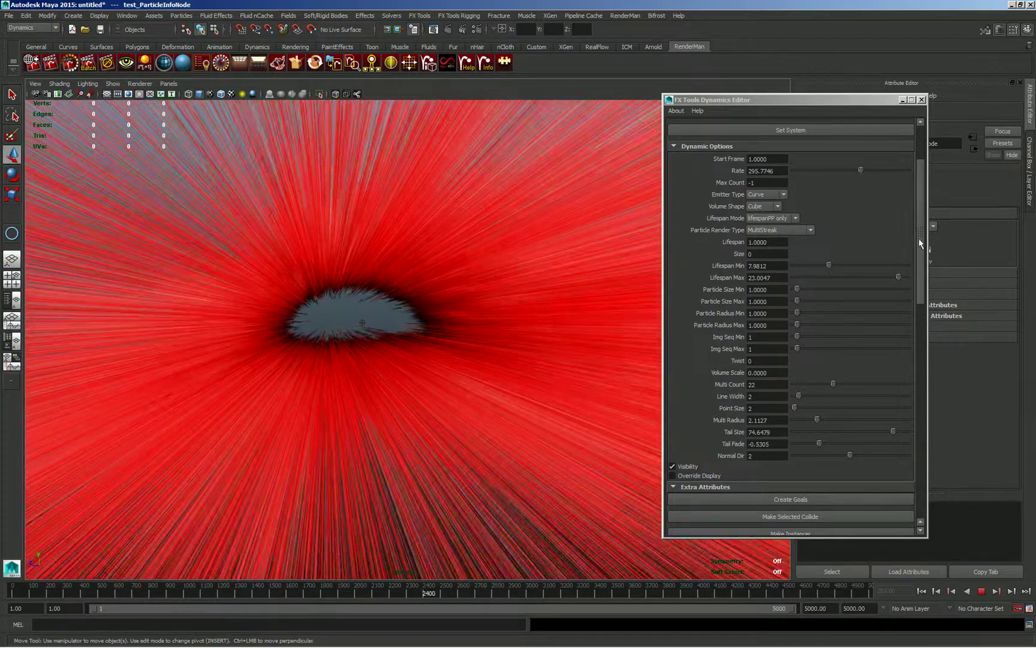
{"action": "mouse_move", "coordinate": [920, 242]}
{"action": "left_mouse_down"}
{"action": "mouse_move", "coordinate": [912, 206]}
{"action": "mouse_move", "coordinate": [920, 255]}
{"action": "left_mouse_up"}
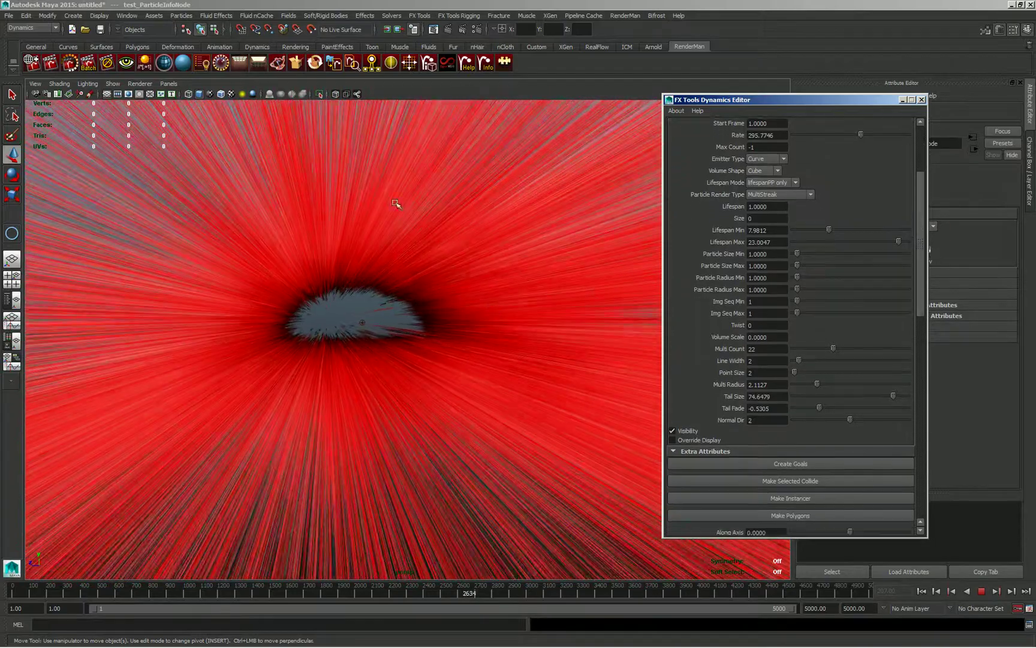
Step: Switch the particles to MultiPoint rendering with Point Size 14
{"action": "left_click", "coordinate": [766, 195]}
{"action": "left_click", "coordinate": [780, 204]}
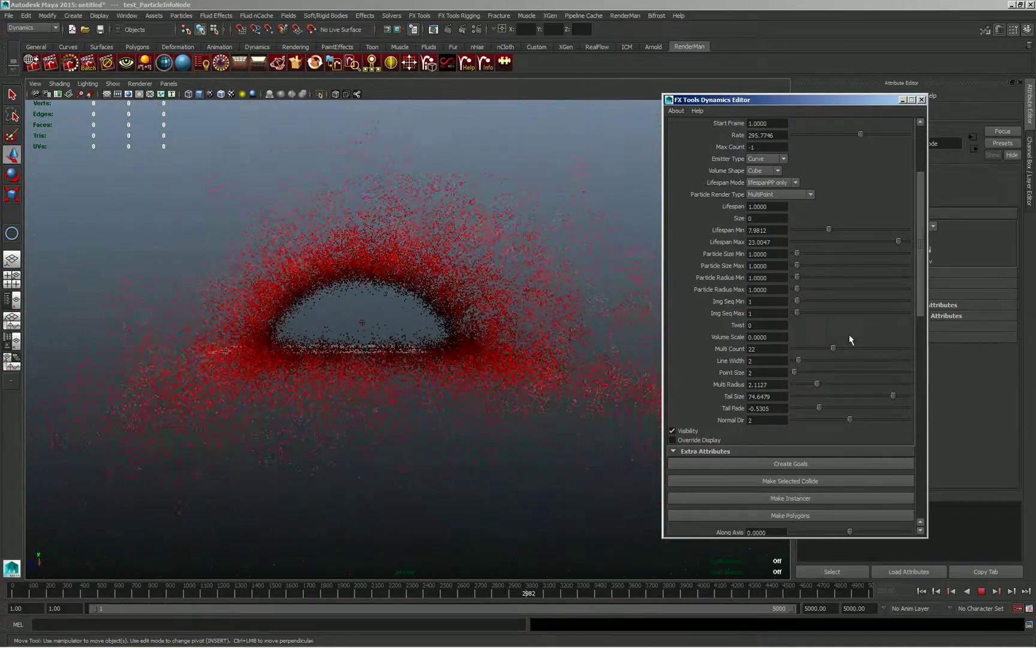
{"action": "left_click_drag", "start_coordinate": [804, 381], "coordinate": [817, 380]}
{"action": "left_click_drag", "start_coordinate": [270, 341], "coordinate": [420, 312], "text": "alt"}
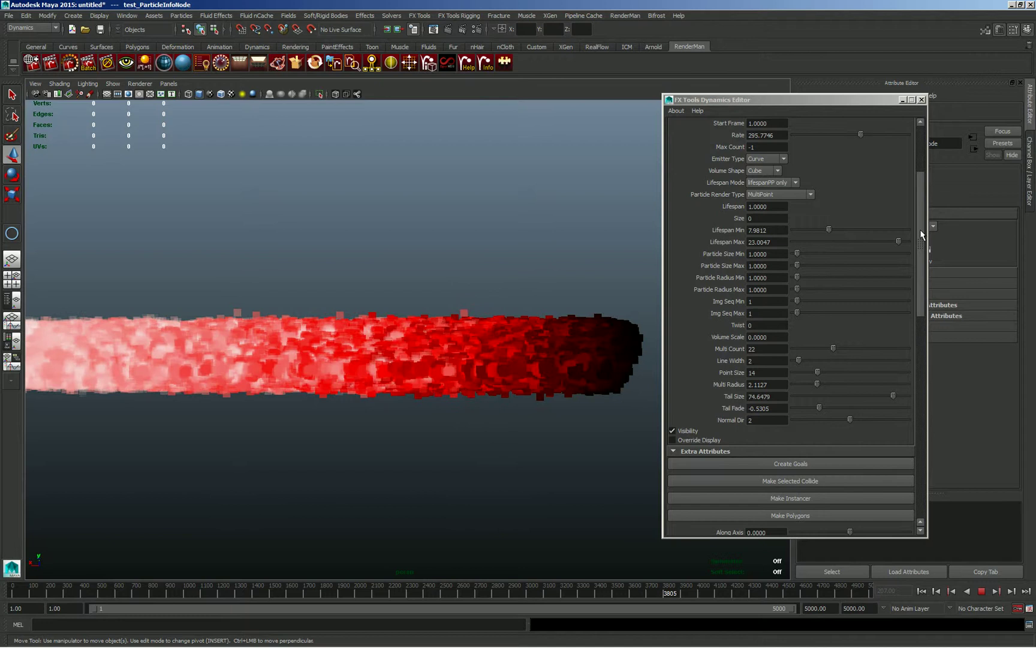
{"action": "left_click_drag", "start_coordinate": [920, 229], "coordinate": [924, 250]}
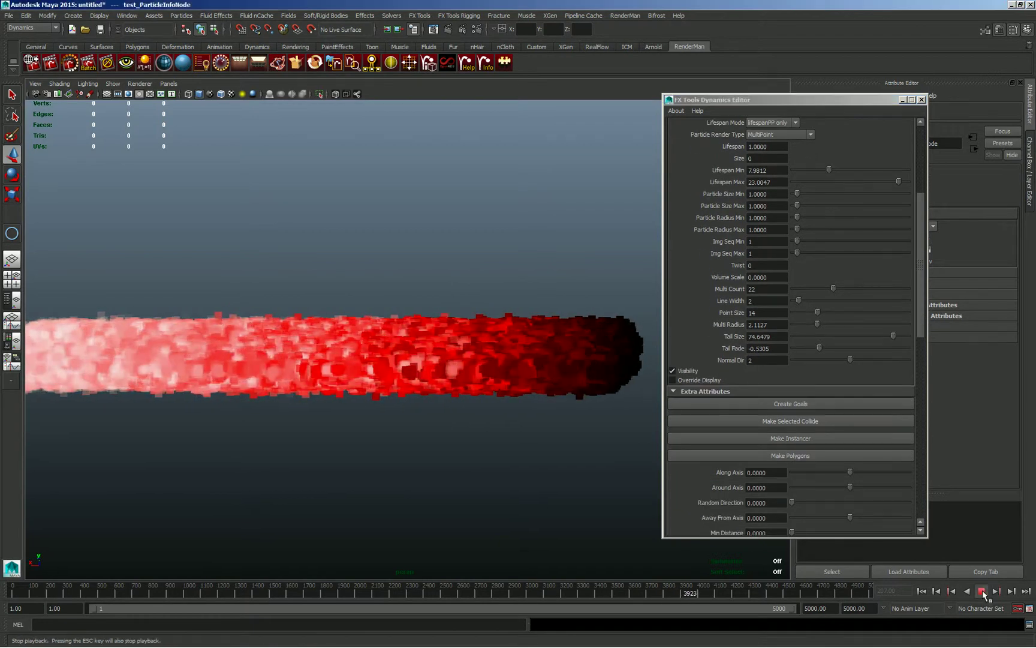
Step: Stop playback and create a polygon sphere on the particle stream, rotating it on Z
{"action": "left_click", "coordinate": [981, 591]}
{"action": "left_click", "coordinate": [140, 48]}
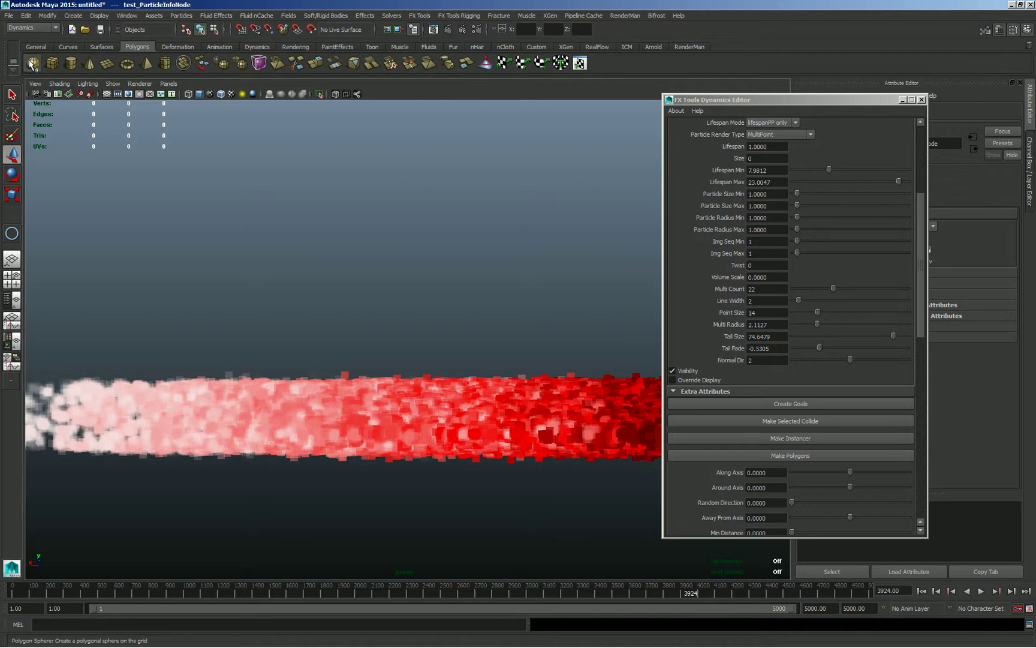
{"action": "left_click_drag", "start_coordinate": [252, 371], "coordinate": [290, 382], "text": "alt"}
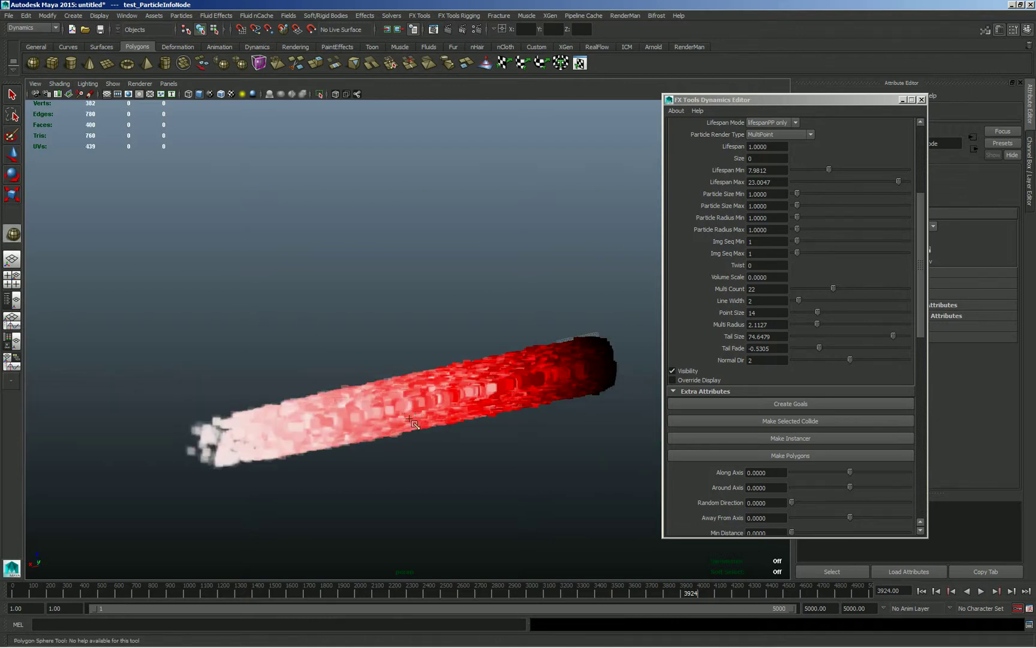
{"action": "left_click_drag", "start_coordinate": [454, 444], "coordinate": [456, 448]}
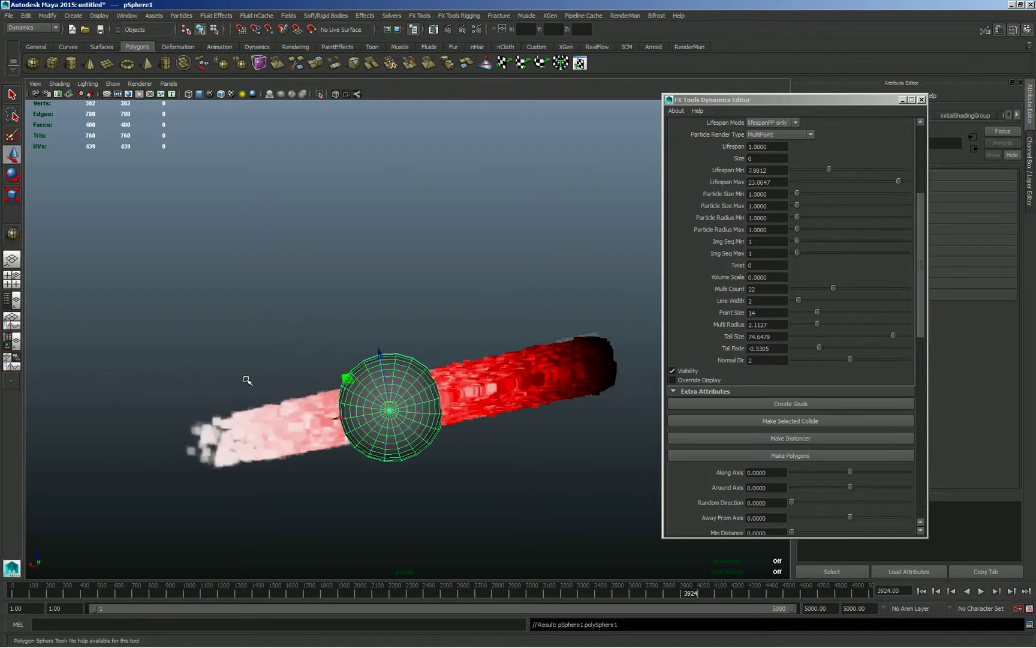
{"action": "key", "text": "e"}
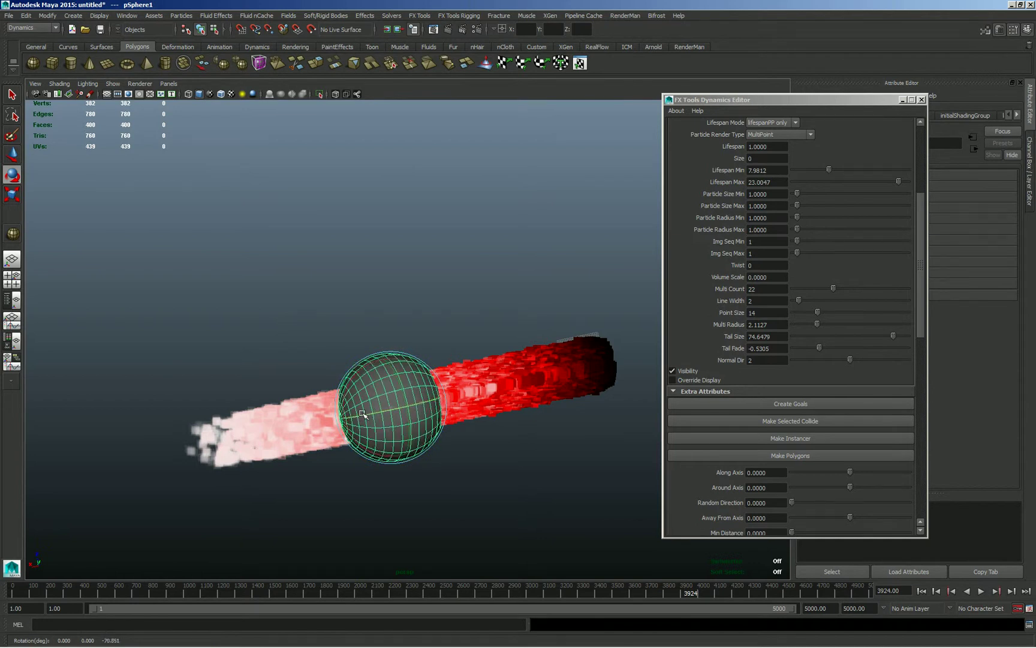
{"action": "left_click_drag", "start_coordinate": [362, 414], "coordinate": [352, 414]}
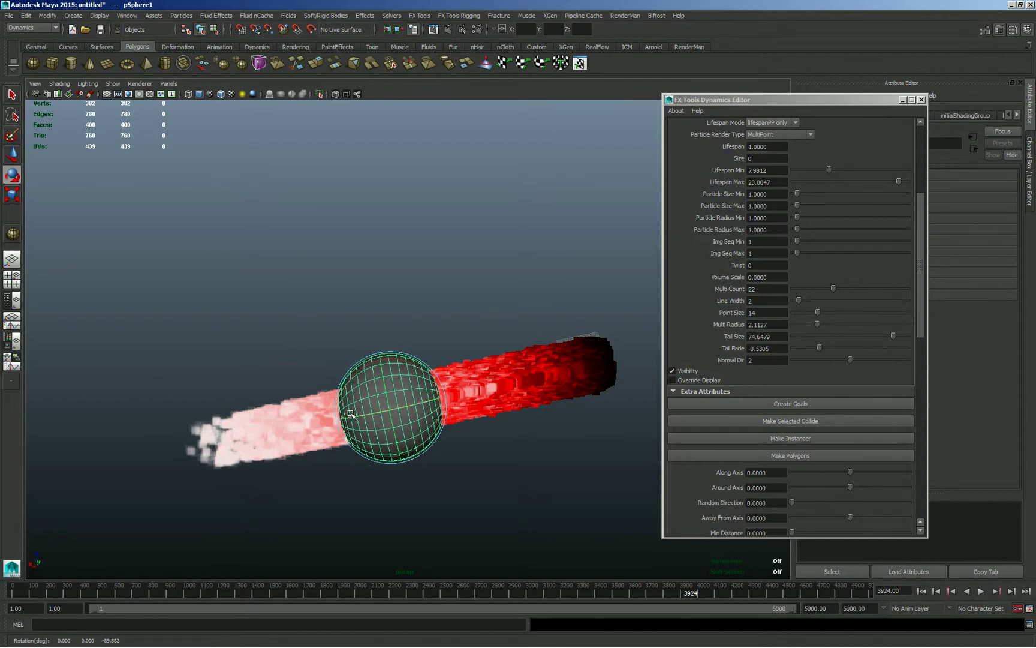
{"action": "left_click", "coordinate": [1028, 193]}
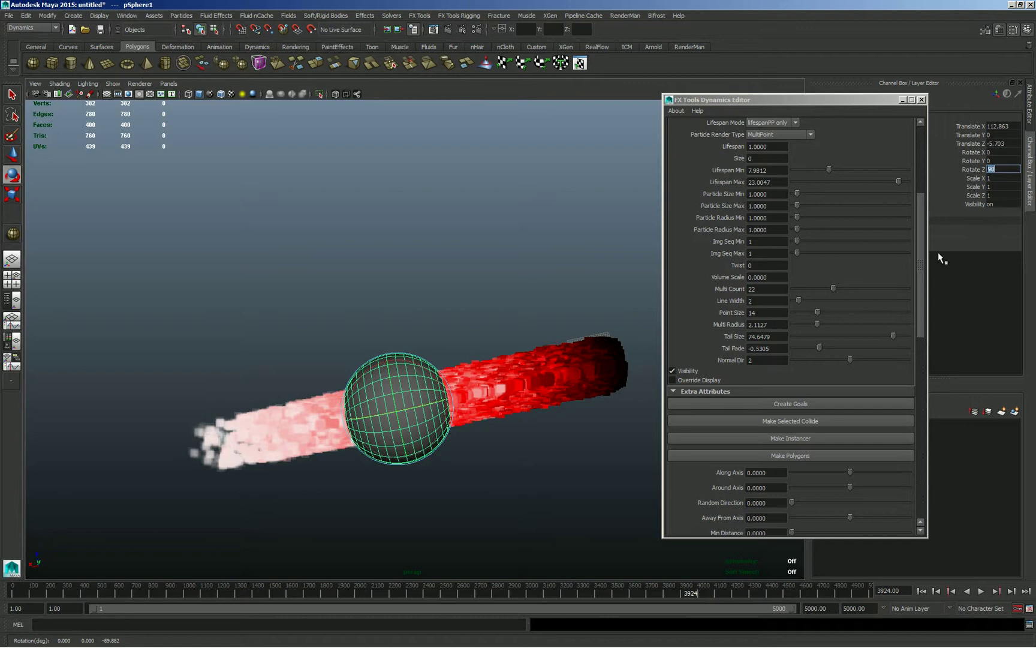
Step: In the side view, delete the sphere's left-half faces to leave a hemisphere
{"action": "left_click", "coordinate": [21, 282]}
{"action": "key", "text": "space"}
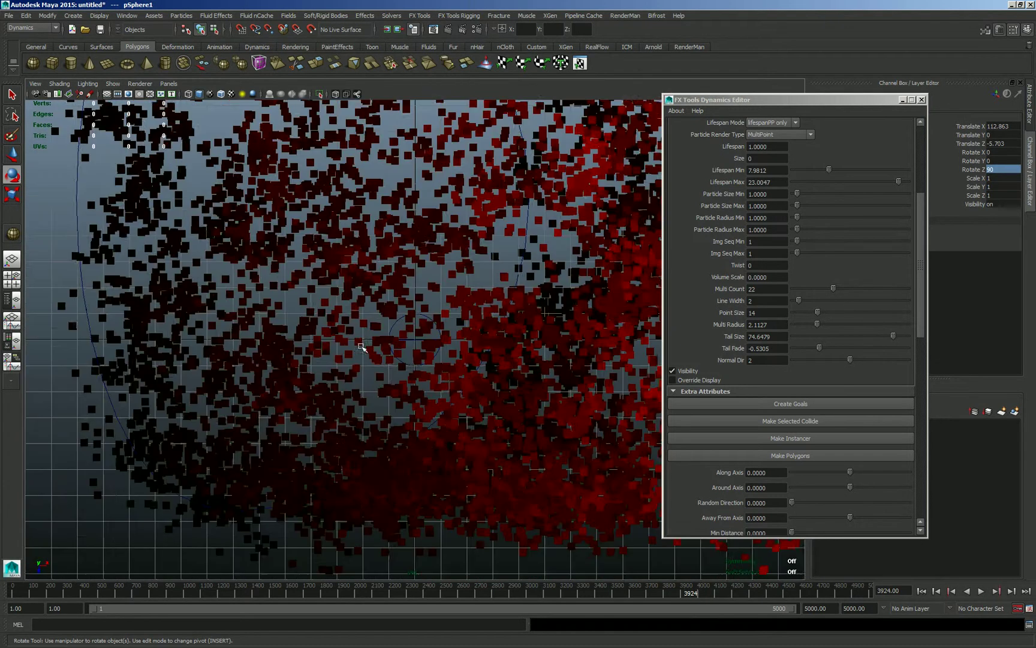
{"action": "scroll", "coordinate": [124, 252], "scroll_direction": "down", "scroll_amount": 5}
{"action": "middle_click_drag", "start_coordinate": [427, 350], "coordinate": [252, 335], "text": "alt"}
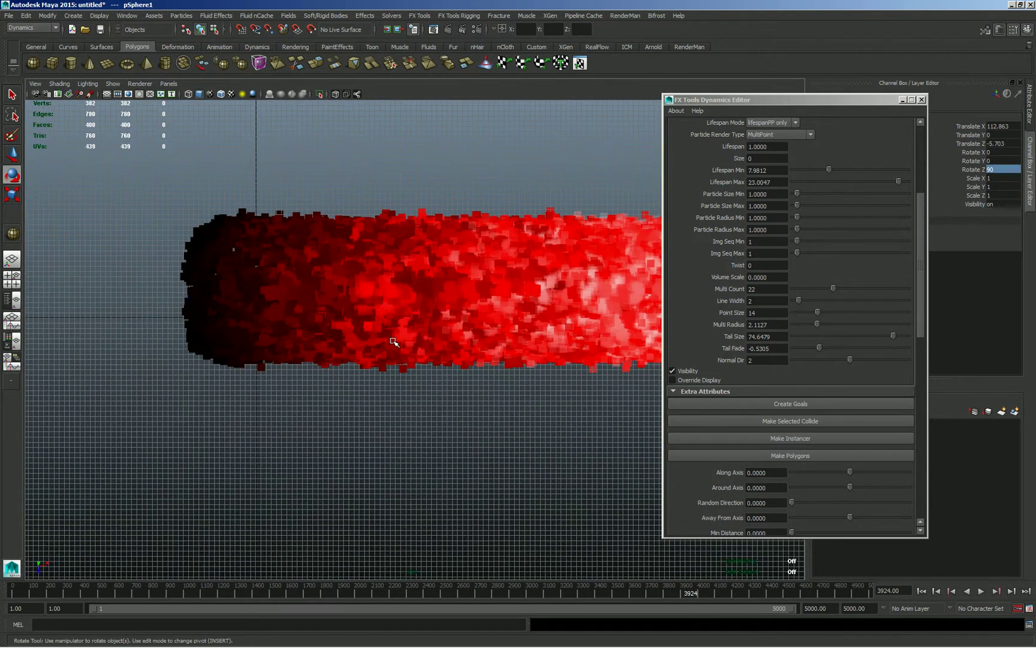
{"action": "key", "text": "f"}
{"action": "scroll", "coordinate": [347, 312], "scroll_direction": "down", "scroll_amount": 5}
{"action": "middle_click_drag", "start_coordinate": [332, 275], "coordinate": [318, 309], "text": "alt"}
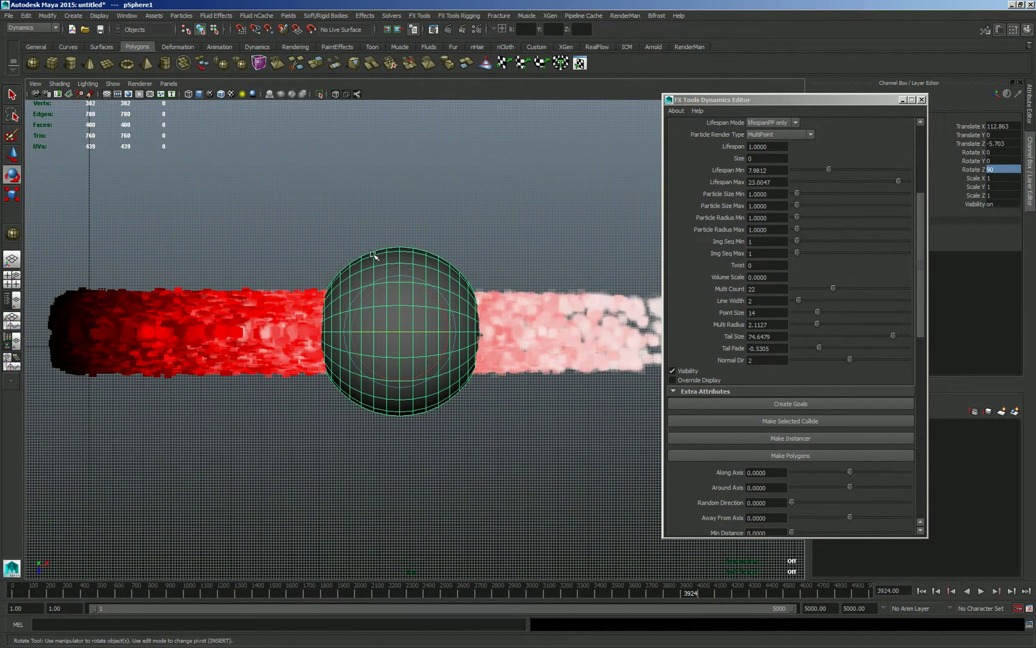
{"action": "right_click_drag", "start_coordinate": [377, 256], "coordinate": [380, 283]}
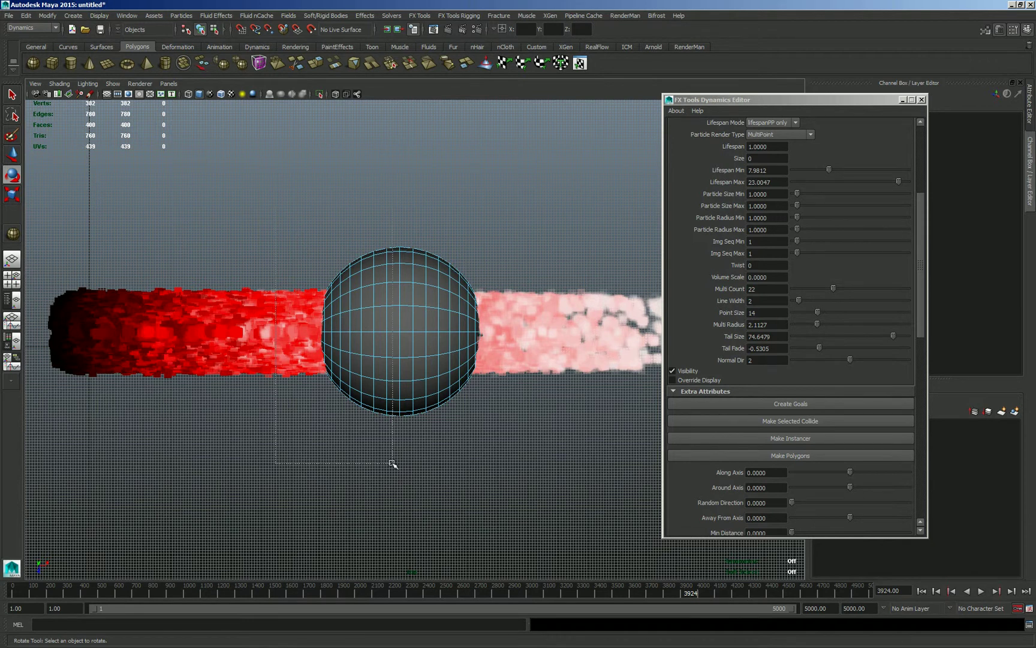
{"action": "left_click_drag", "start_coordinate": [392, 463], "coordinate": [394, 465]}
{"action": "key", "text": "Delete"}
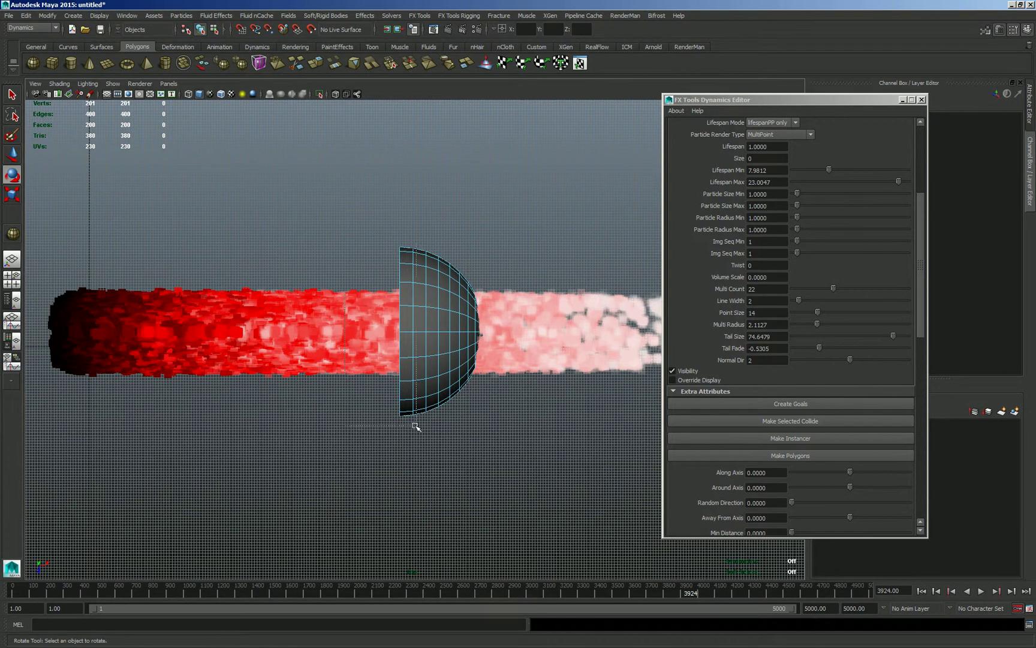
{"action": "left_click_drag", "start_coordinate": [416, 426], "coordinate": [412, 435]}
{"action": "key", "text": "Delete"}
{"action": "right_click_drag", "start_coordinate": [450, 271], "coordinate": [472, 261]}
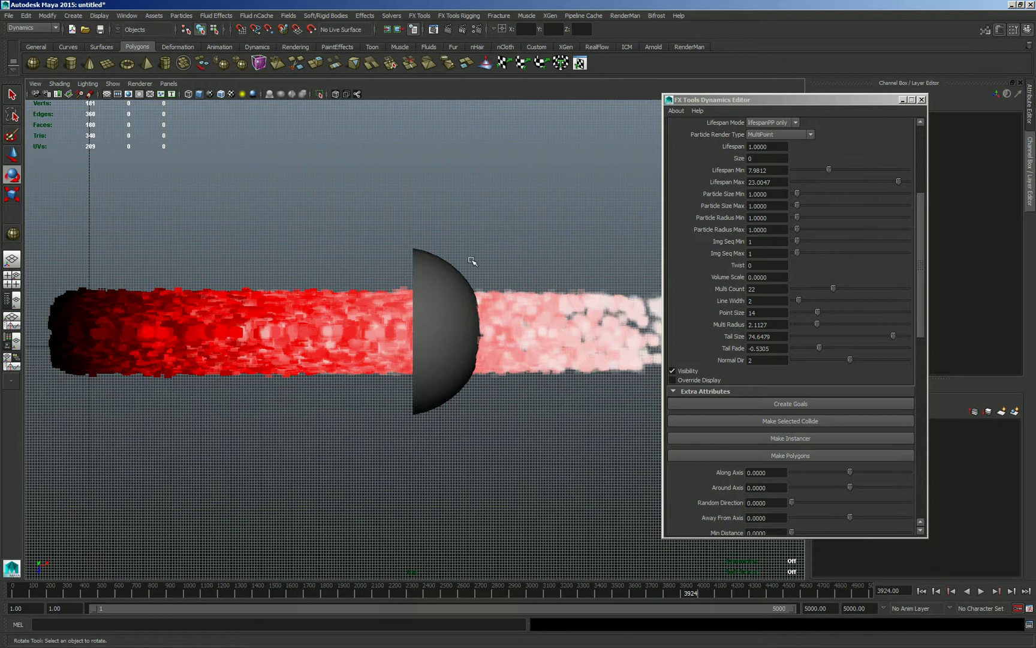
Step: Tilt the hemisphere to about 48° on Z, scale it to 1.207, and raise it into the stream
{"action": "left_click", "coordinate": [474, 271]}
{"action": "key", "text": "space"}
{"action": "mouse_move", "coordinate": [293, 251]}
{"action": "left_mouse_down"}
{"action": "mouse_move", "coordinate": [339, 446]}
{"action": "mouse_move", "coordinate": [345, 358]}
{"action": "mouse_move", "coordinate": [428, 367]}
{"action": "mouse_move", "coordinate": [458, 385]}
{"action": "mouse_move", "coordinate": [384, 320]}
{"action": "mouse_move", "coordinate": [343, 224]}
{"action": "left_mouse_up"}
{"action": "left_click", "coordinate": [434, 281]}
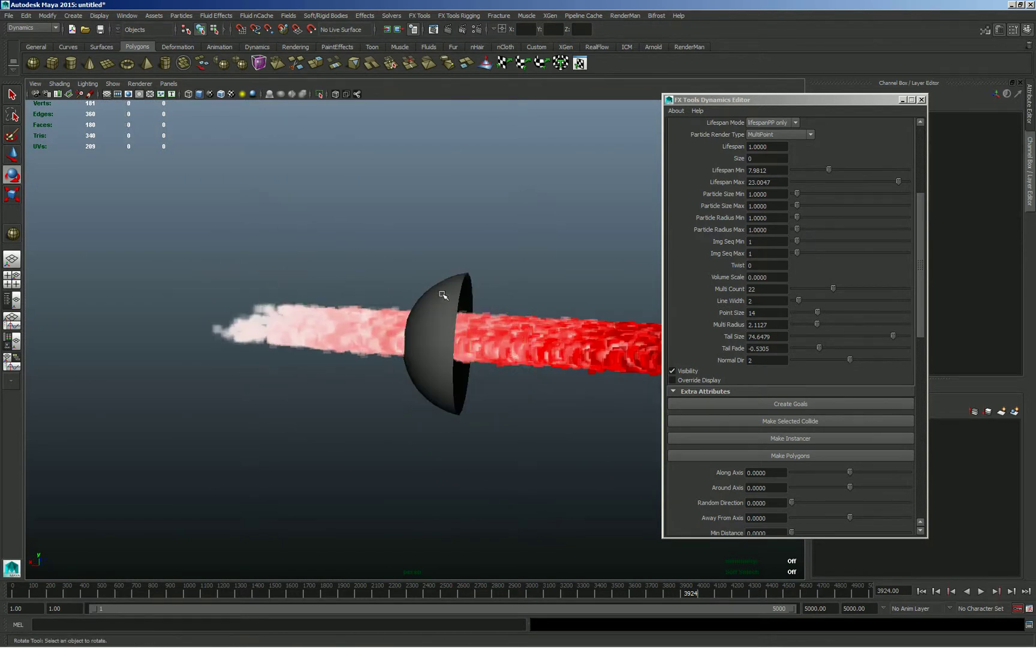
{"action": "left_click", "coordinate": [442, 294]}
{"action": "left_click_drag", "start_coordinate": [495, 302], "coordinate": [483, 322]}
{"action": "key", "text": "q"}
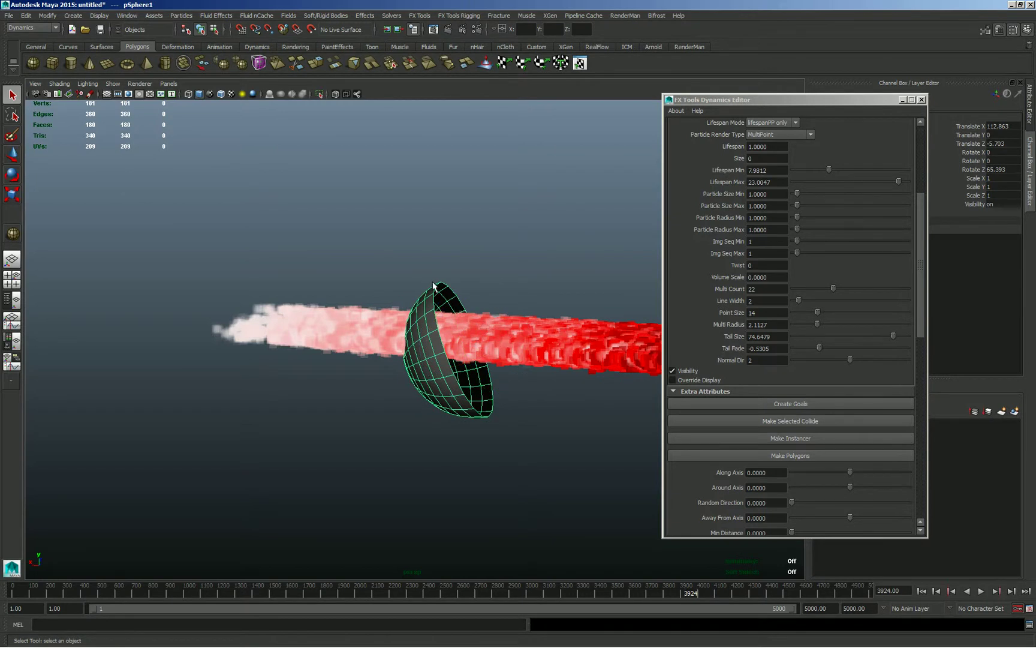
{"action": "key", "text": "e"}
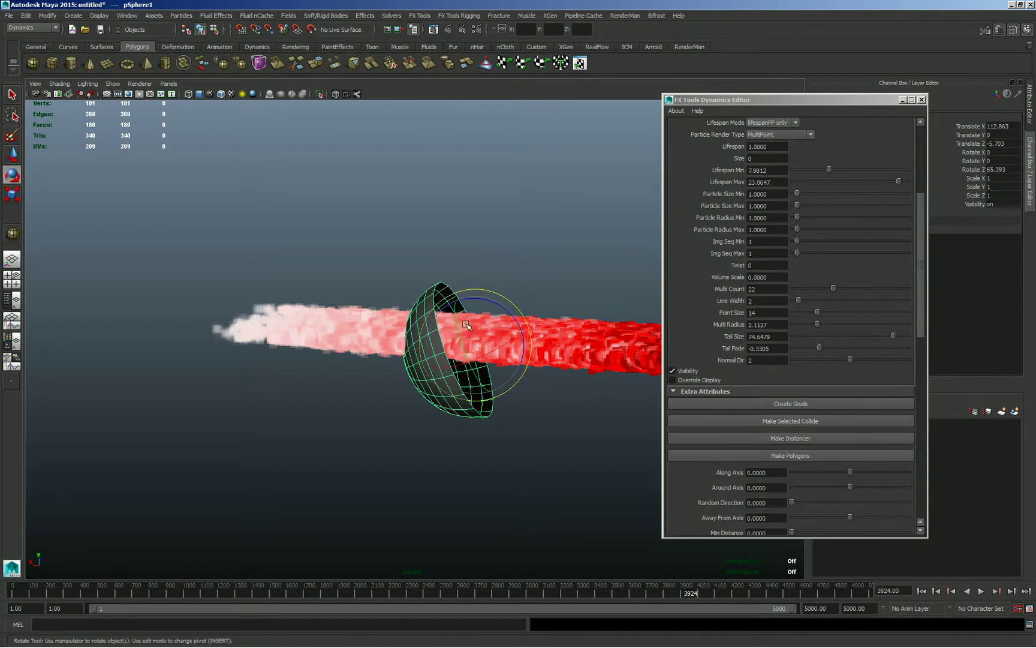
{"action": "left_click_drag", "start_coordinate": [499, 306], "coordinate": [393, 248]}
{"action": "key", "text": "w"}
{"action": "key", "text": "r"}
{"action": "key", "text": "w"}
{"action": "left_click_drag", "start_coordinate": [462, 258], "coordinate": [468, 253]}
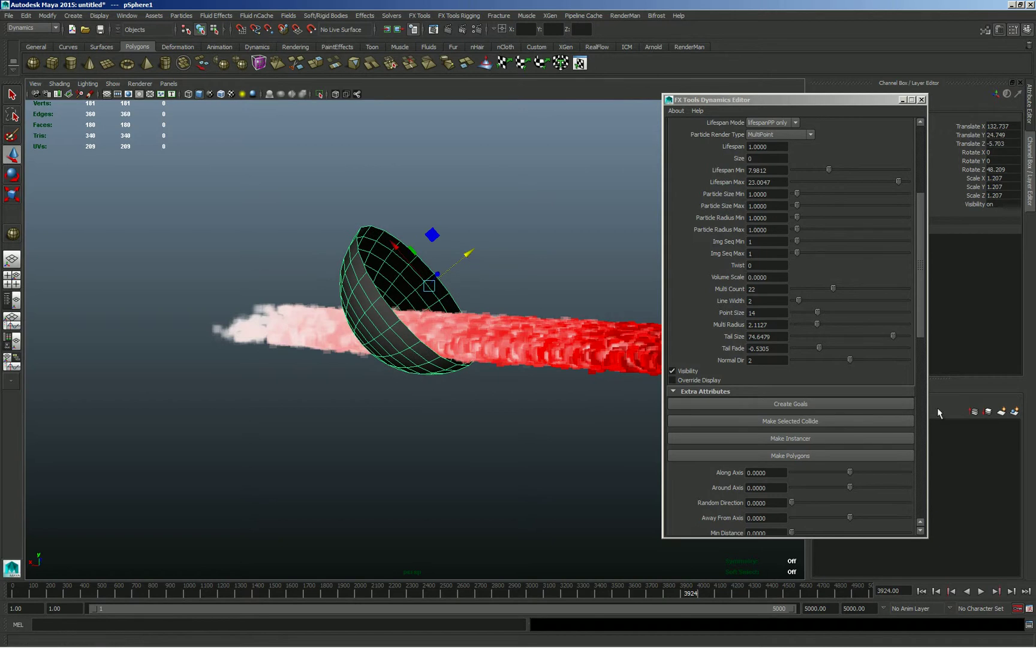
Step: Make the hemisphere a collider for the particles
{"action": "left_click", "coordinate": [788, 420]}
{"action": "left_click", "coordinate": [289, 462]}
{"action": "left_click_drag", "start_coordinate": [289, 462], "coordinate": [324, 300], "text": "alt"}
Step: Replay the simulation from the start to see the stream bend off the hemisphere, then reselect it
{"action": "left_click", "coordinate": [923, 591]}
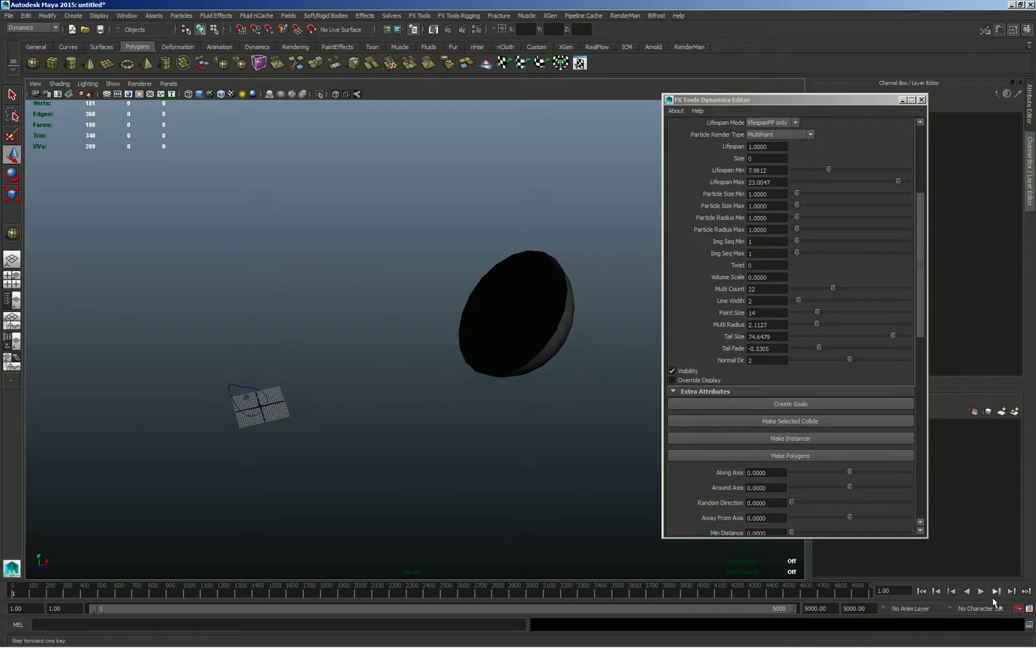
{"action": "left_click", "coordinate": [981, 591]}
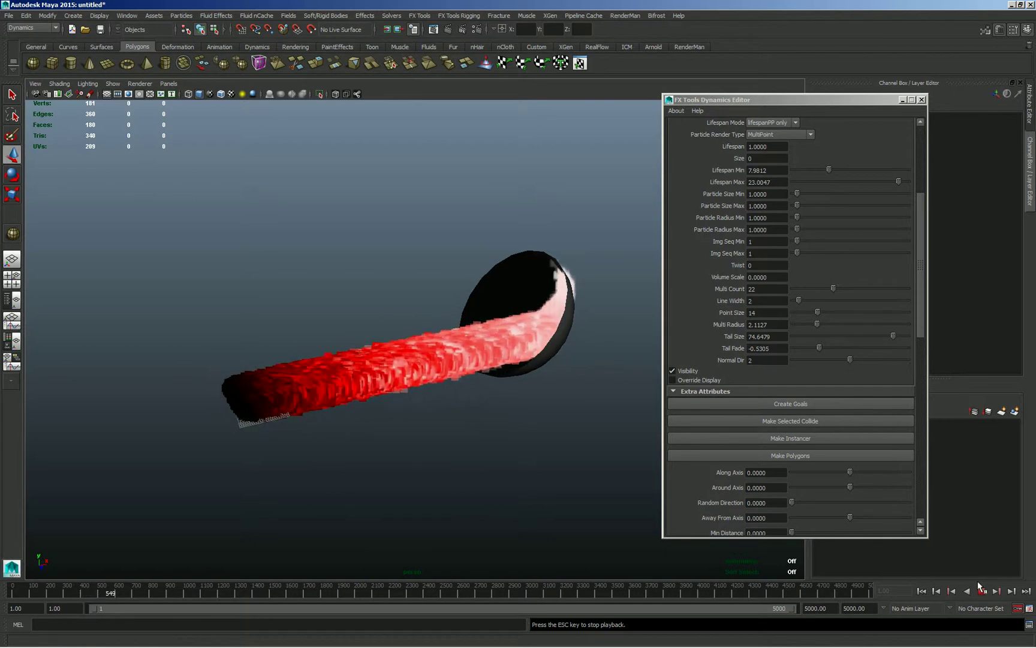
{"action": "left_click", "coordinate": [982, 591]}
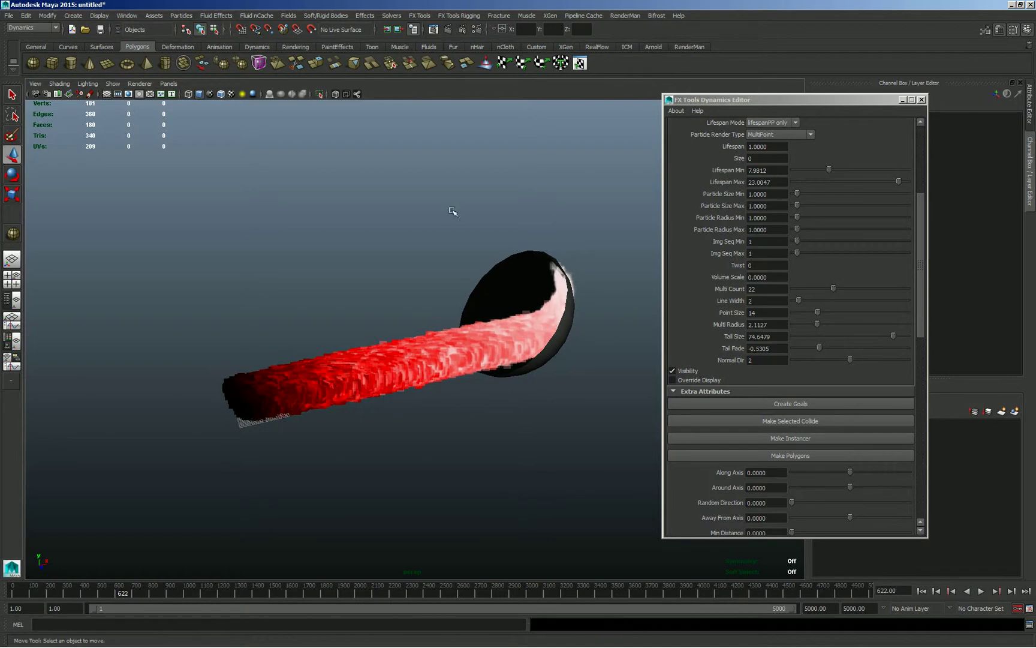
{"action": "left_click", "coordinate": [480, 276]}
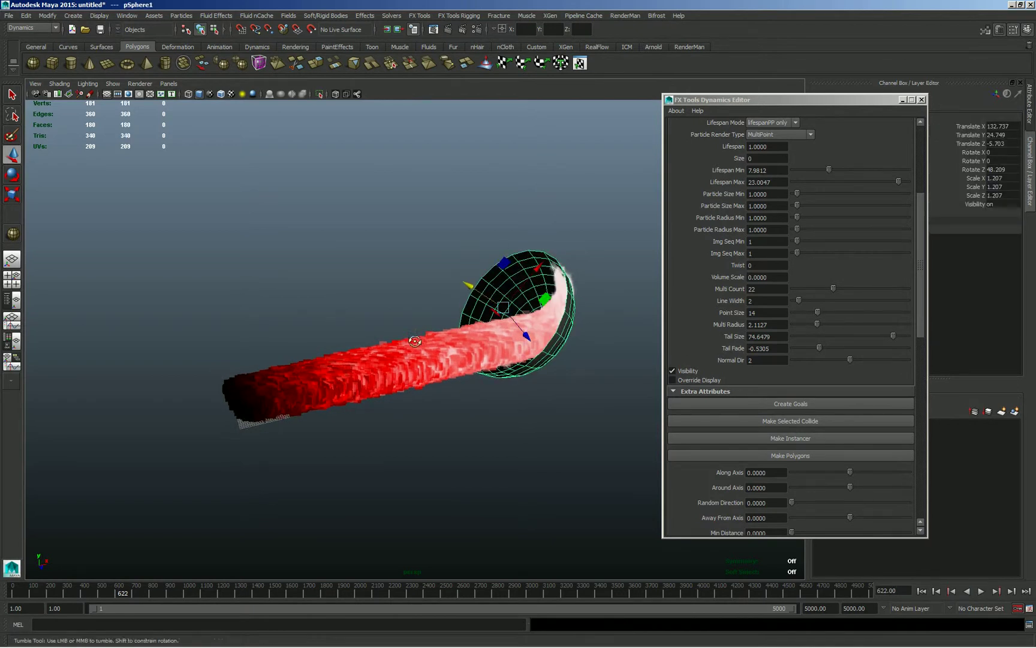
Step: Raise Emission Speed to 25 and replay the simulation, stopping at frame 496
{"action": "left_click_drag", "start_coordinate": [471, 318], "coordinate": [413, 279], "text": "alt"}
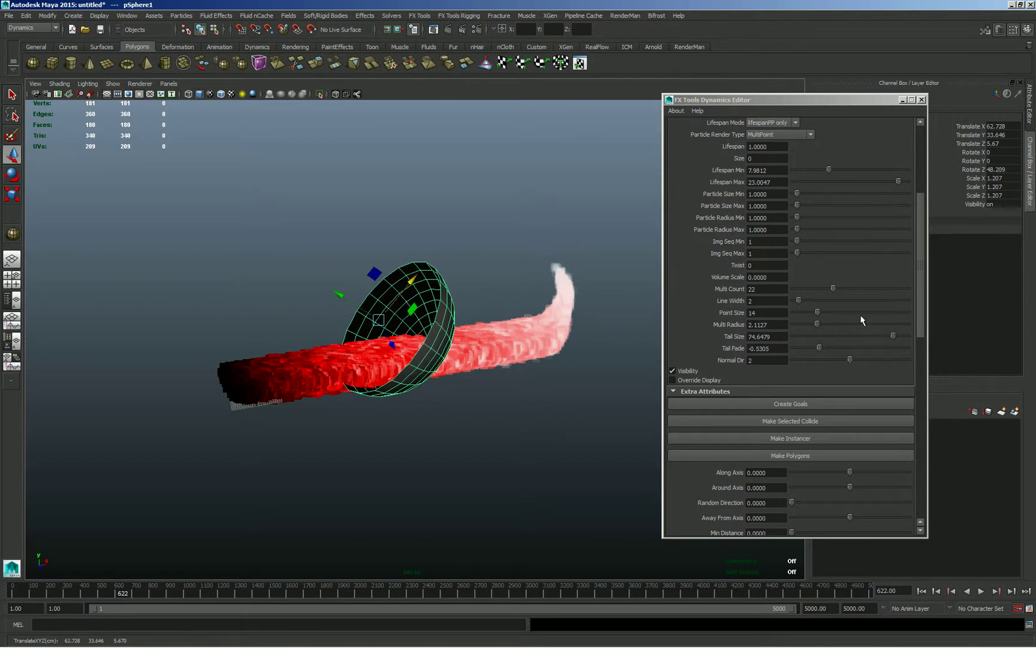
{"action": "left_click_drag", "start_coordinate": [920, 259], "coordinate": [926, 328]}
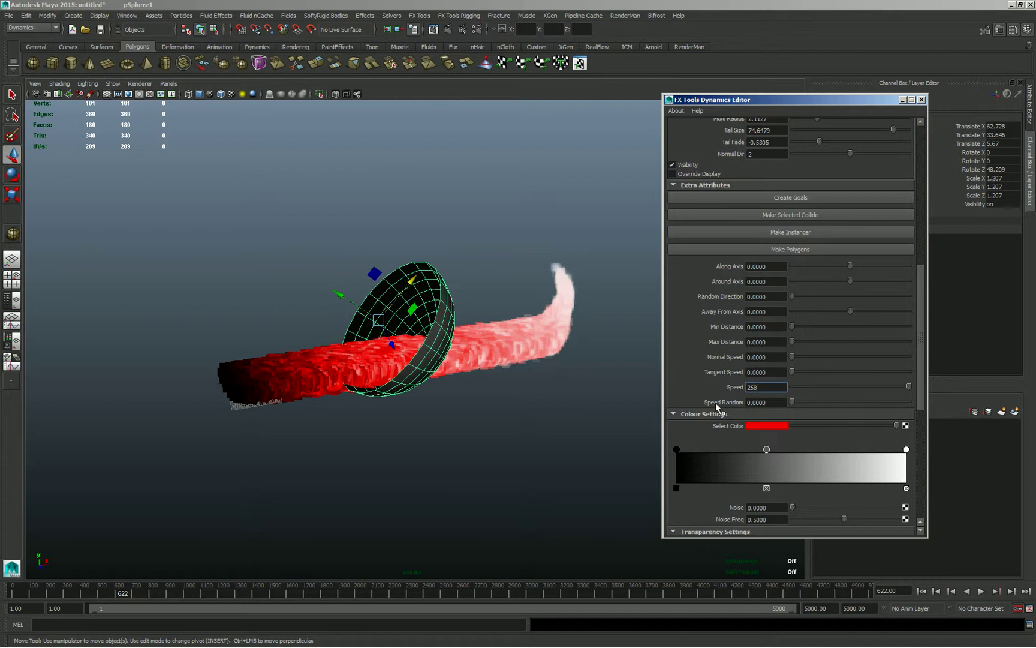
{"action": "left_click", "coordinate": [921, 591]}
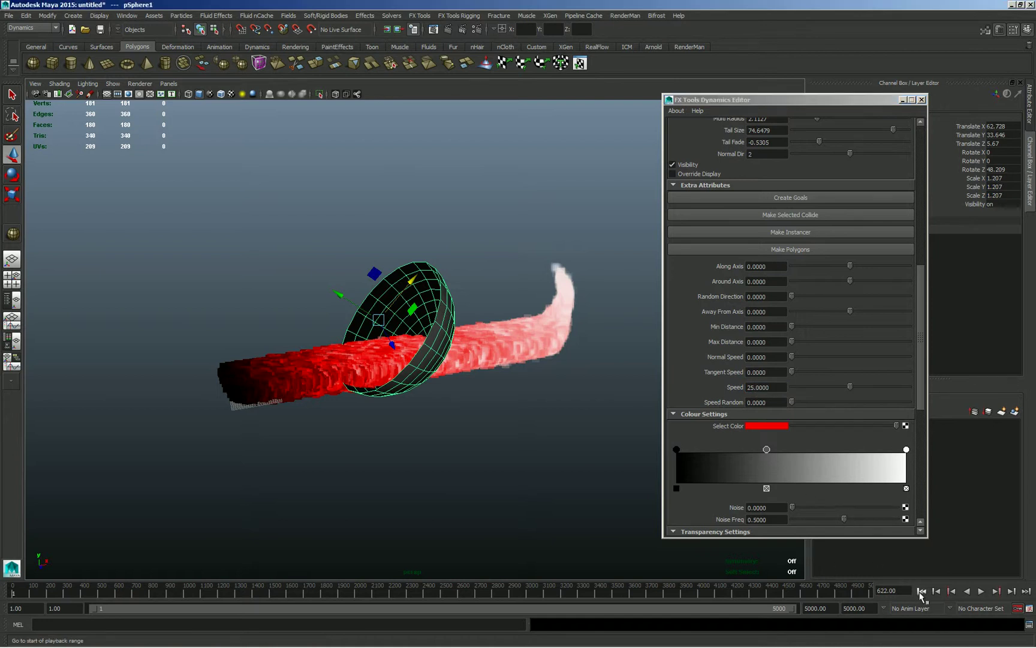
{"action": "left_click", "coordinate": [980, 591]}
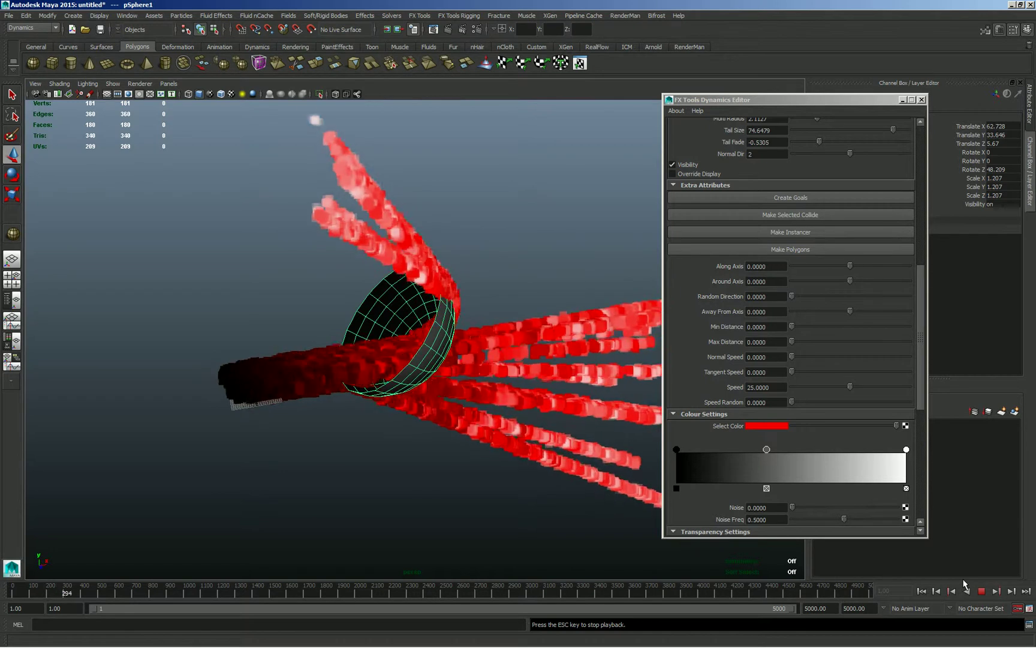
{"action": "mouse_move", "coordinate": [377, 463]}
{"action": "left_mouse_down", "text": "alt"}
{"action": "mouse_move", "coordinate": [254, 448]}
{"action": "mouse_move", "coordinate": [352, 439]}
{"action": "mouse_move", "coordinate": [378, 448]}
{"action": "left_mouse_up", "text": "alt"}
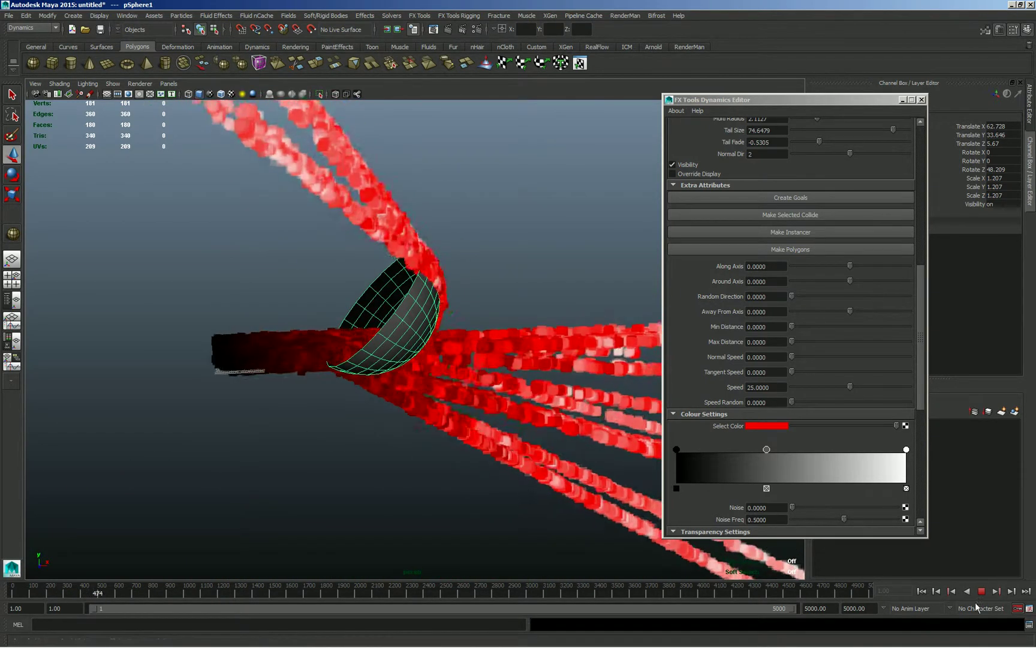
{"action": "key", "text": "Escape"}
Step: Try Blobby Surface and Tube as the particle render type, then settle on Cloud (s/w)
{"action": "left_click_drag", "start_coordinate": [922, 319], "coordinate": [892, 211]}
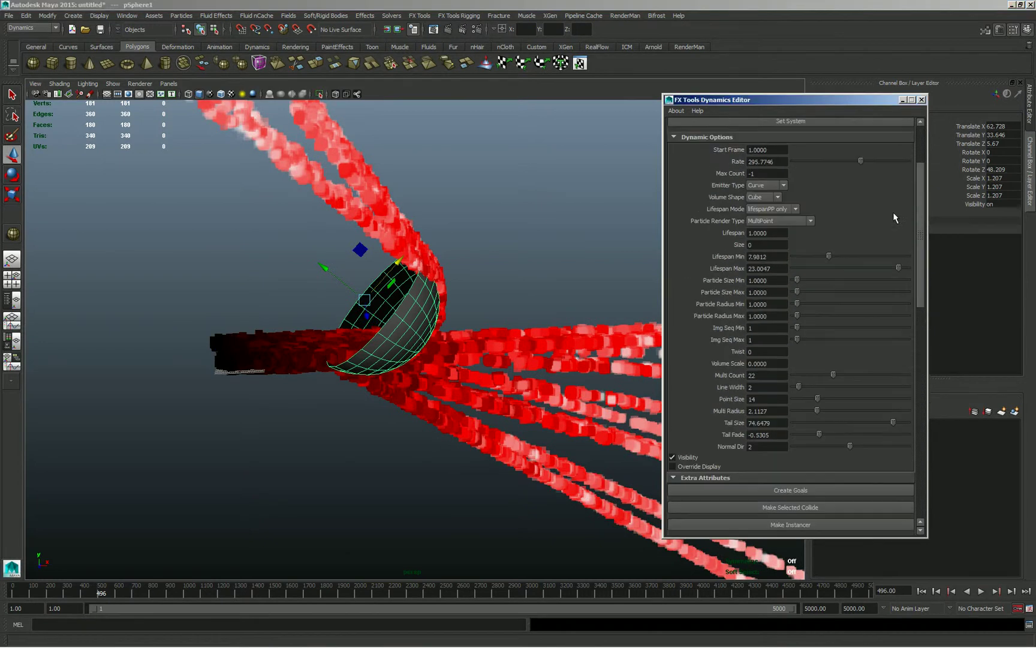
{"action": "left_click", "coordinate": [780, 214]}
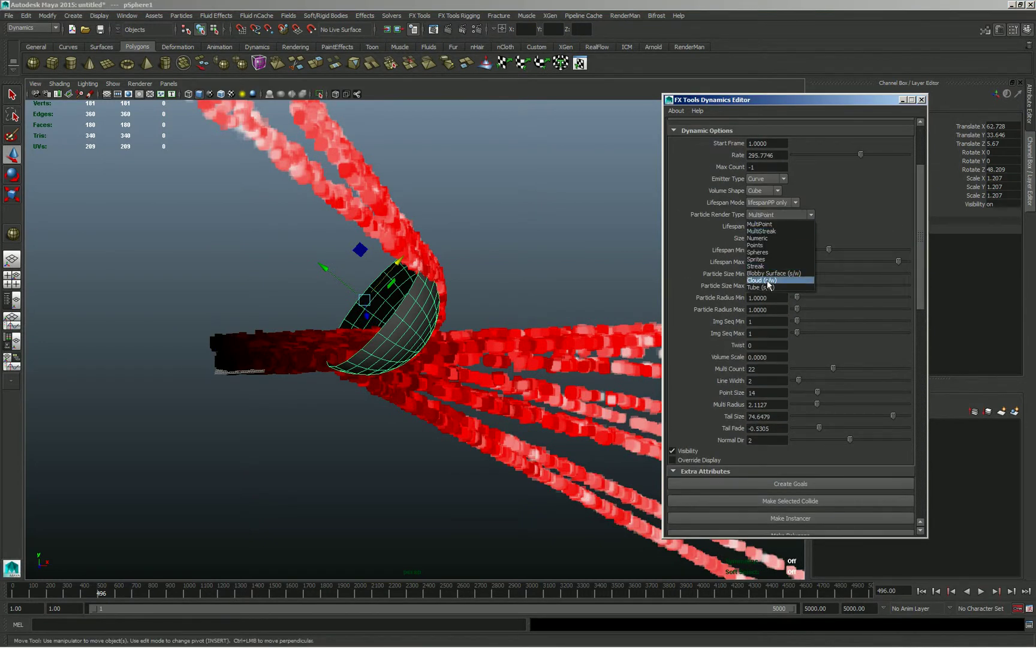
{"action": "left_click", "coordinate": [767, 273]}
{"action": "mouse_move", "coordinate": [283, 343]}
{"action": "left_mouse_down", "text": "alt"}
{"action": "mouse_move", "coordinate": [220, 319]}
{"action": "mouse_move", "coordinate": [318, 327]}
{"action": "left_mouse_up", "text": "alt"}
{"action": "left_click", "coordinate": [776, 214]}
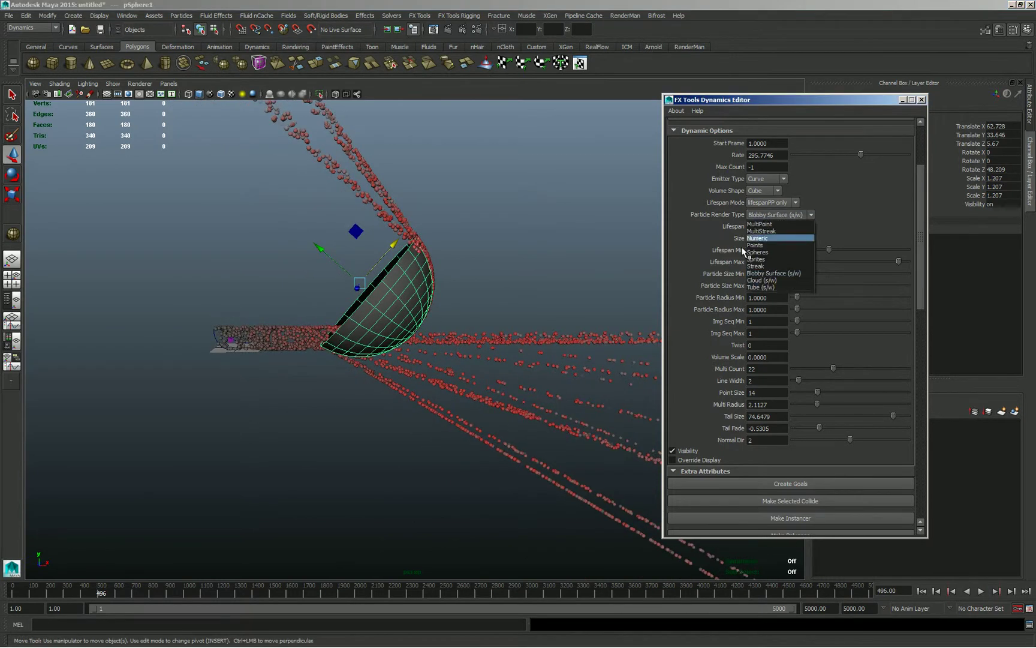
{"action": "left_click", "coordinate": [765, 287]}
{"action": "left_click", "coordinate": [761, 217]}
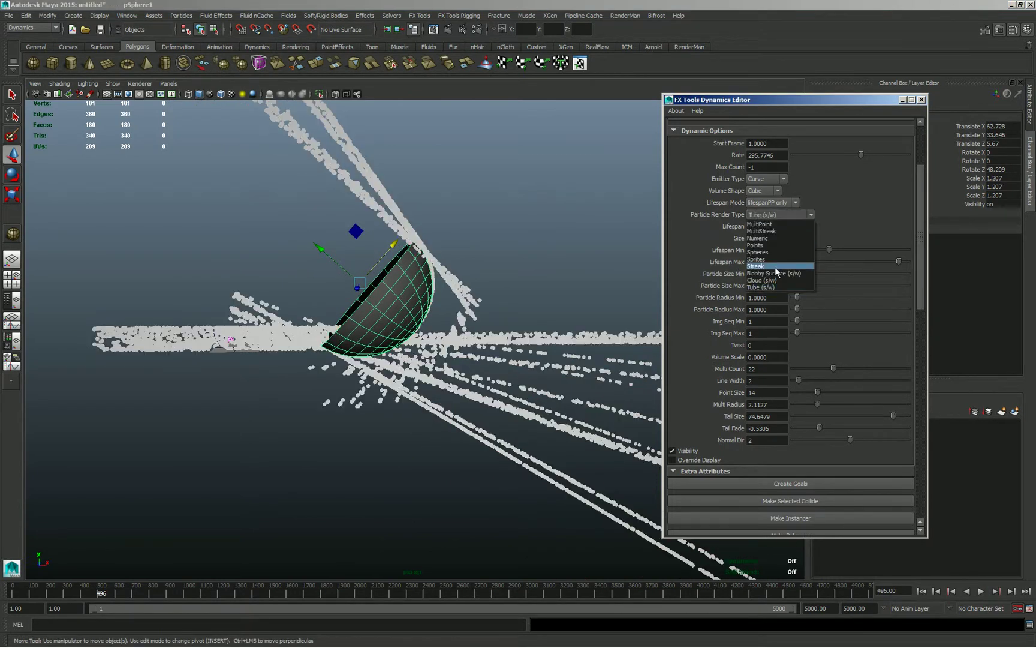
{"action": "left_click", "coordinate": [786, 280]}
{"action": "middle_click_drag", "start_coordinate": [233, 317], "coordinate": [296, 291], "text": "alt"}
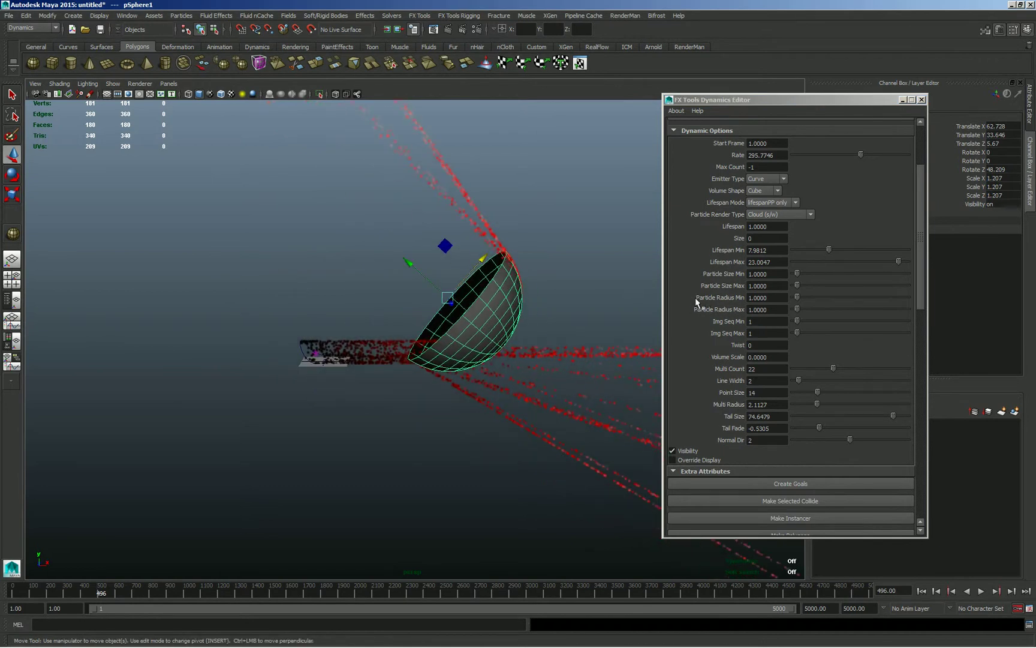
Step: Raise Particle Radius Max to 7.6291 so the cloud particles look thicker
{"action": "left_click_drag", "start_coordinate": [805, 309], "coordinate": [810, 310]}
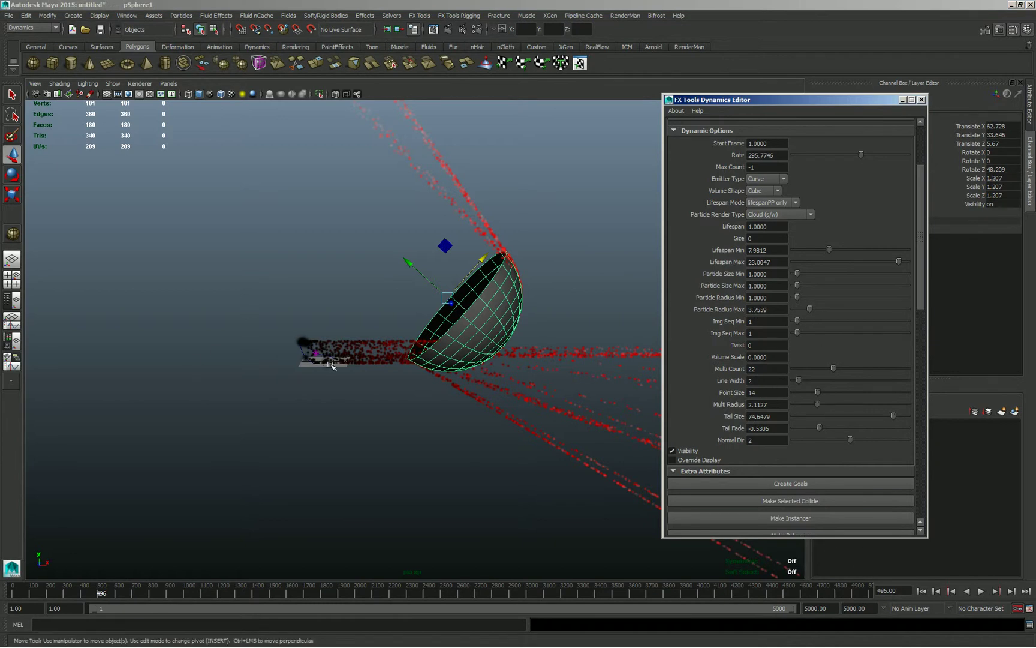
{"action": "left_click_drag", "start_coordinate": [332, 365], "coordinate": [375, 384], "text": "alt"}
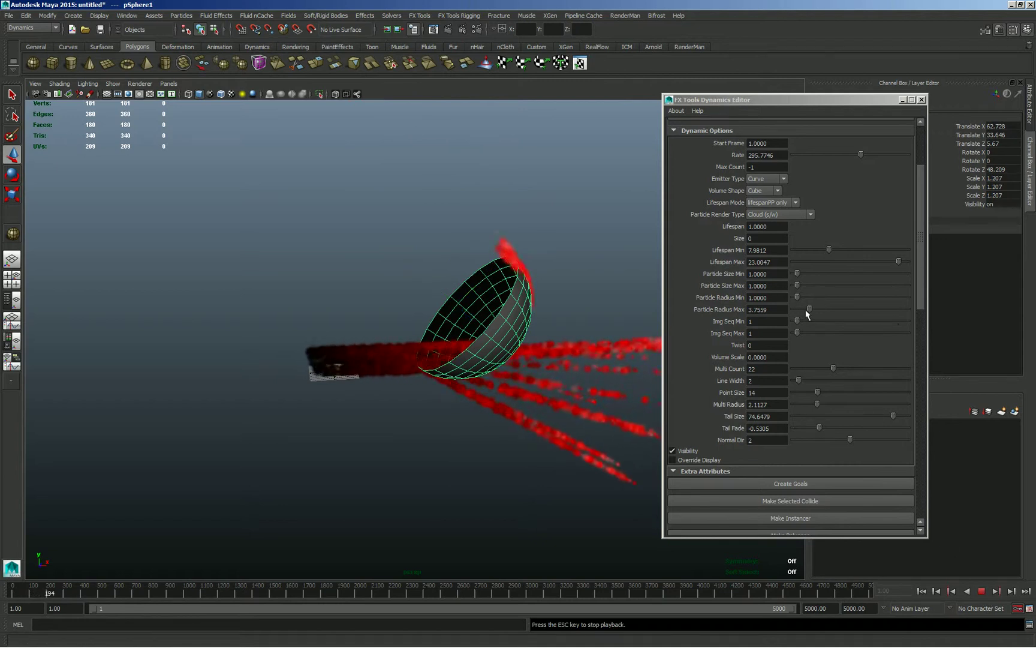
{"action": "left_click_drag", "start_coordinate": [813, 312], "coordinate": [831, 312]}
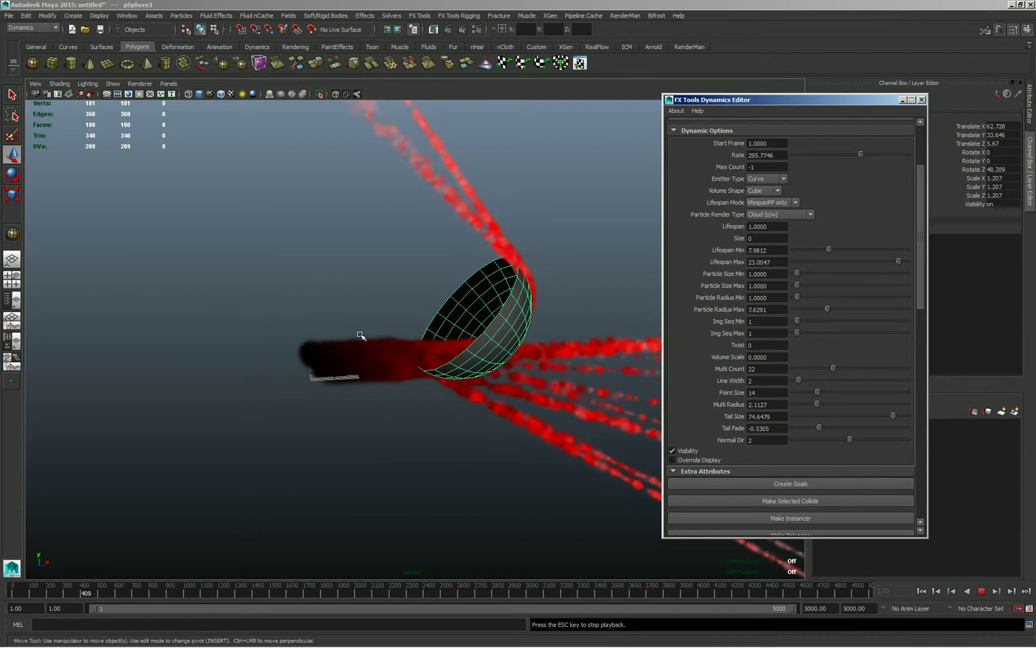
{"action": "left_click_drag", "start_coordinate": [342, 315], "coordinate": [197, 317], "text": "alt"}
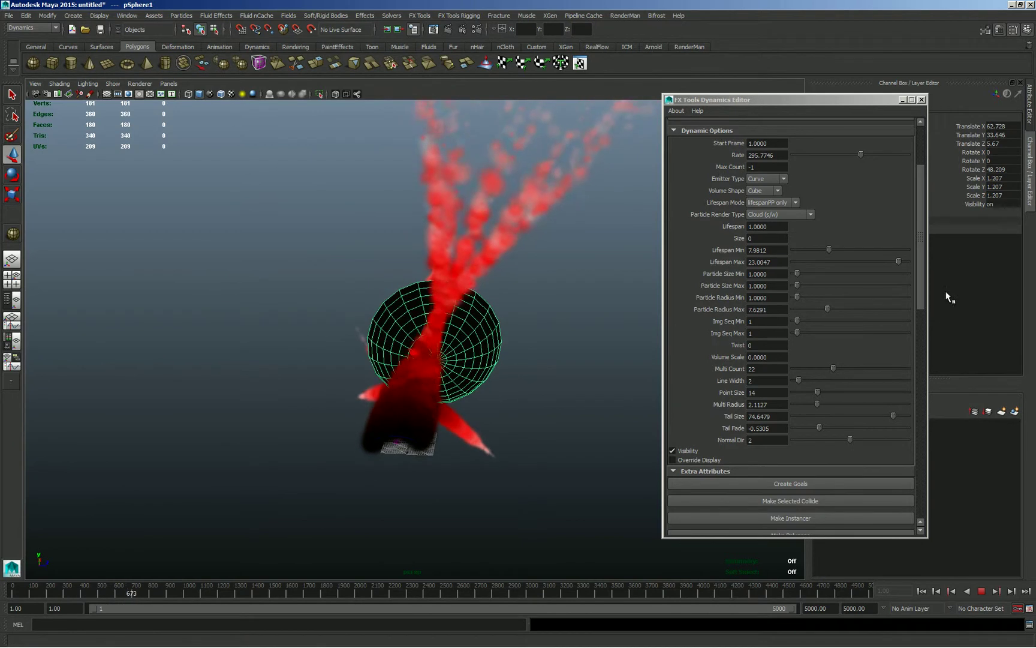
{"action": "scroll", "coordinate": [919, 301], "scroll_direction": "down", "scroll_amount": 5}
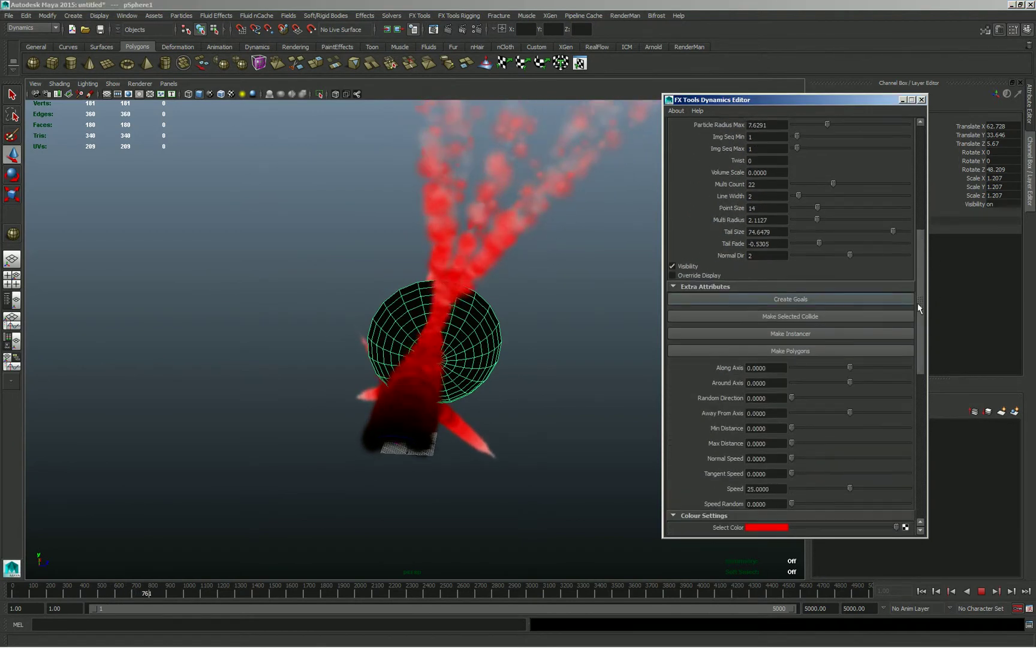
Step: Stop playback and set the colour ramp's left stop to blue
{"action": "scroll", "coordinate": [917, 305], "scroll_direction": "down", "scroll_amount": 1}
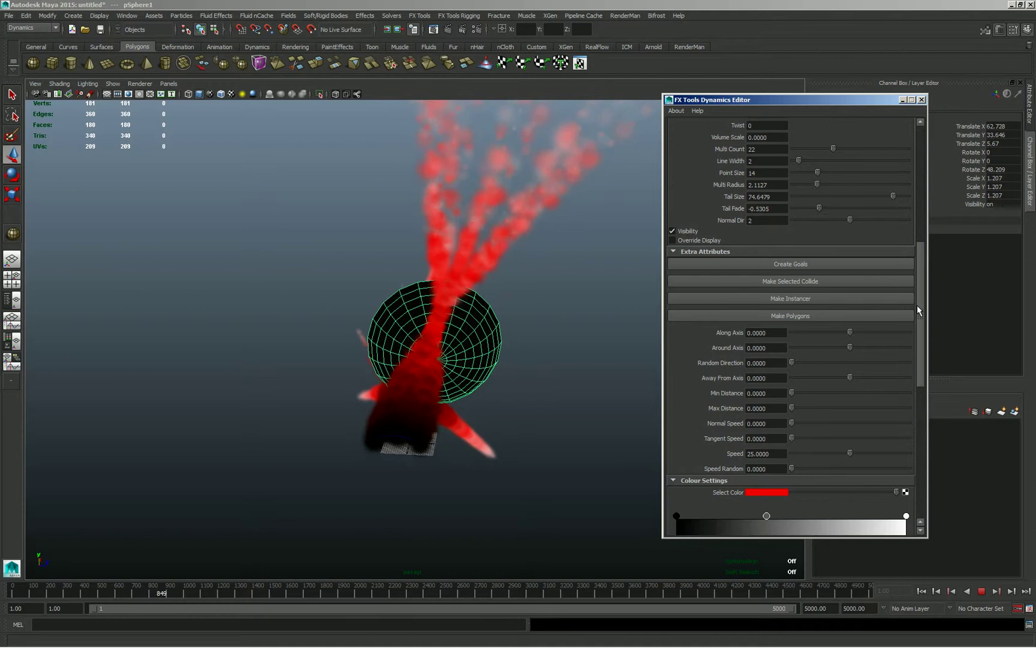
{"action": "scroll", "coordinate": [917, 305], "scroll_direction": "down", "scroll_amount": 3}
{"action": "left_click", "coordinate": [981, 591]}
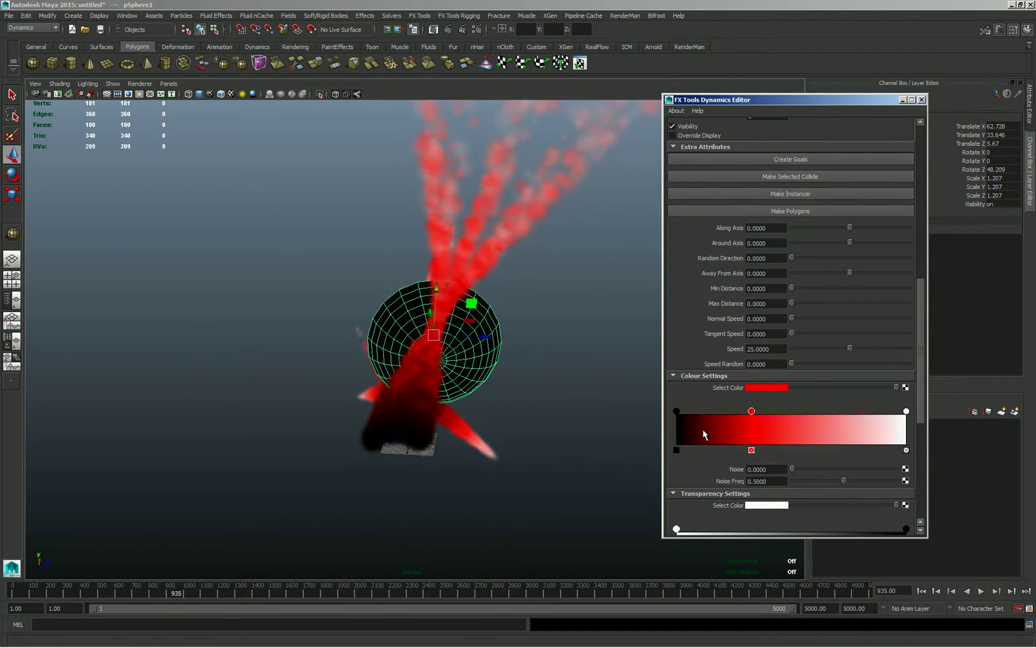
{"action": "left_click", "coordinate": [775, 390]}
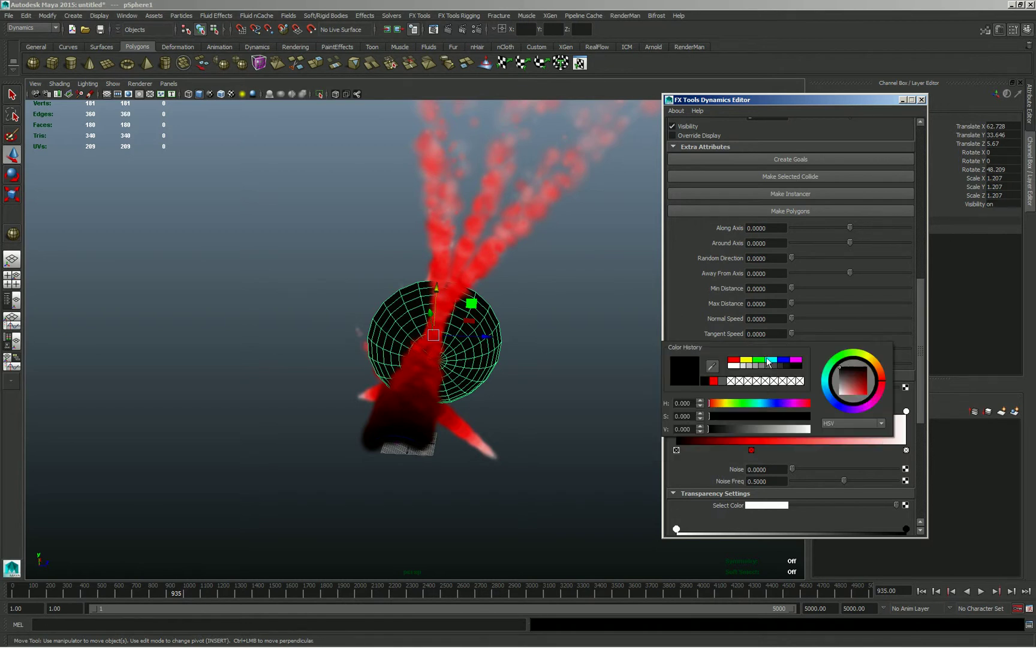
{"action": "left_click", "coordinate": [785, 361]}
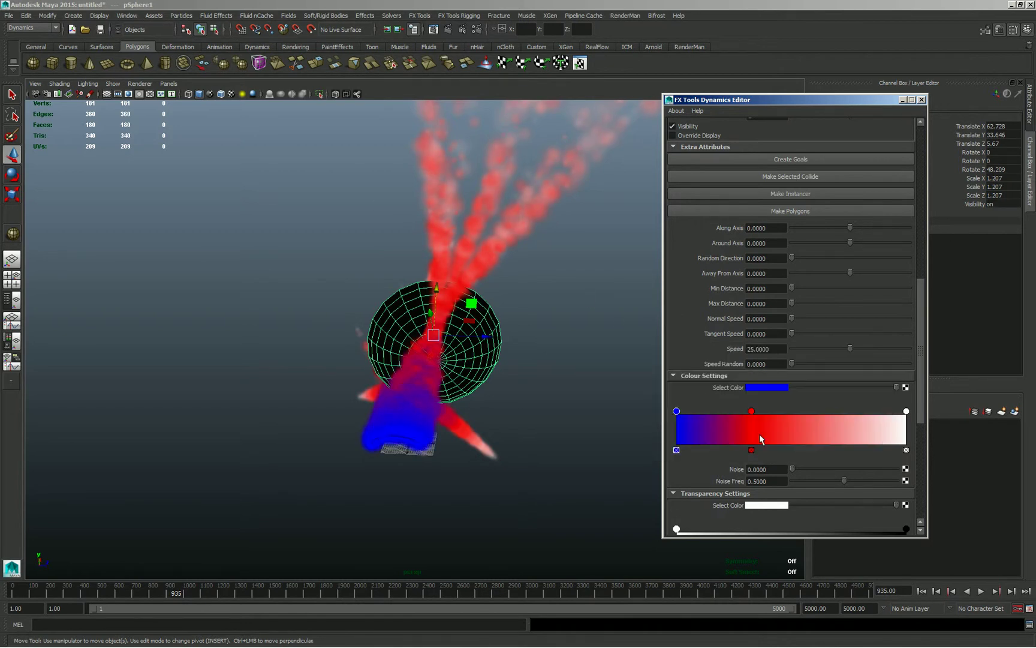
Step: Slide the ramp's right stop partway left and colour it magenta
{"action": "left_click_drag", "start_coordinate": [906, 412], "coordinate": [862, 413]}
{"action": "left_click", "coordinate": [760, 389]}
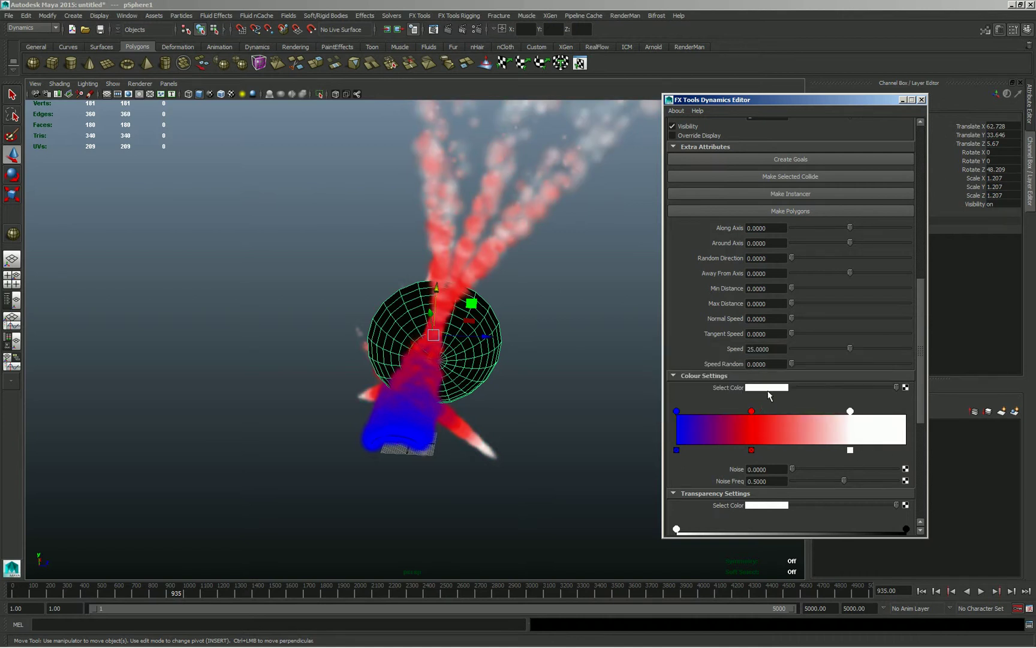
{"action": "left_click", "coordinate": [769, 390]}
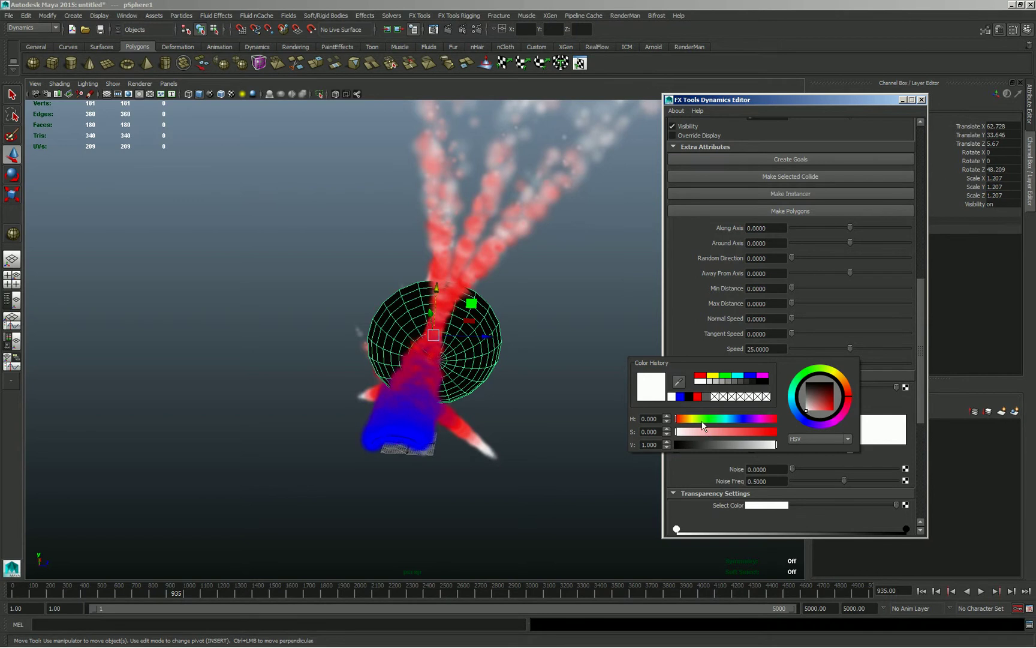
{"action": "left_click", "coordinate": [681, 397]}
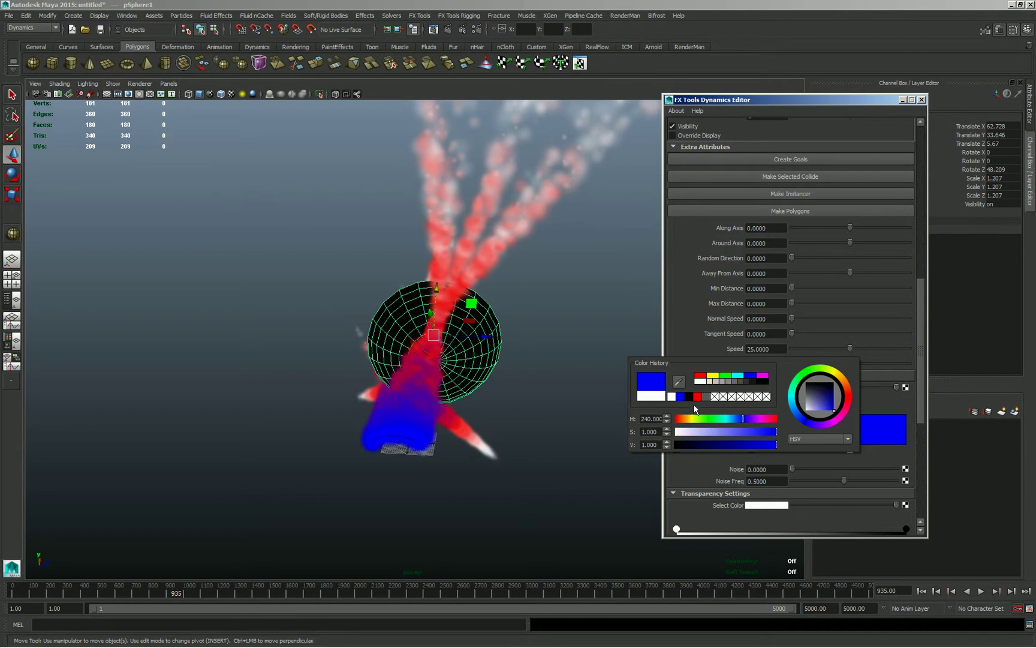
{"action": "left_click", "coordinate": [759, 423]}
{"action": "left_click_drag", "start_coordinate": [516, 341], "coordinate": [336, 263], "text": "alt"}
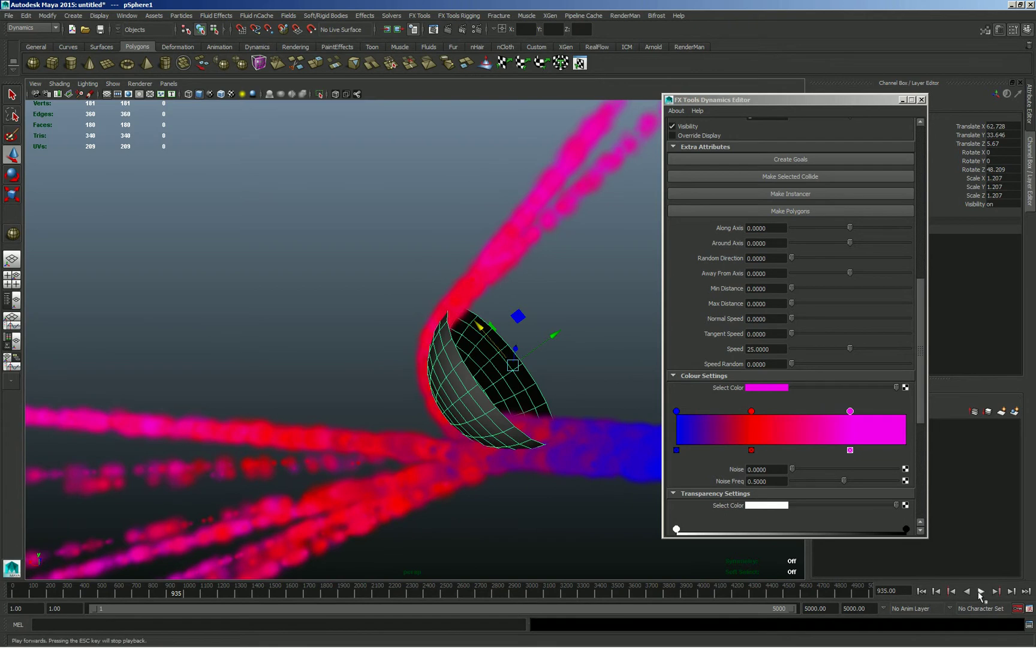
Step: Replay the simulation, lower the half-sphere toward the emitter, and rewind
{"action": "left_click", "coordinate": [981, 591]}
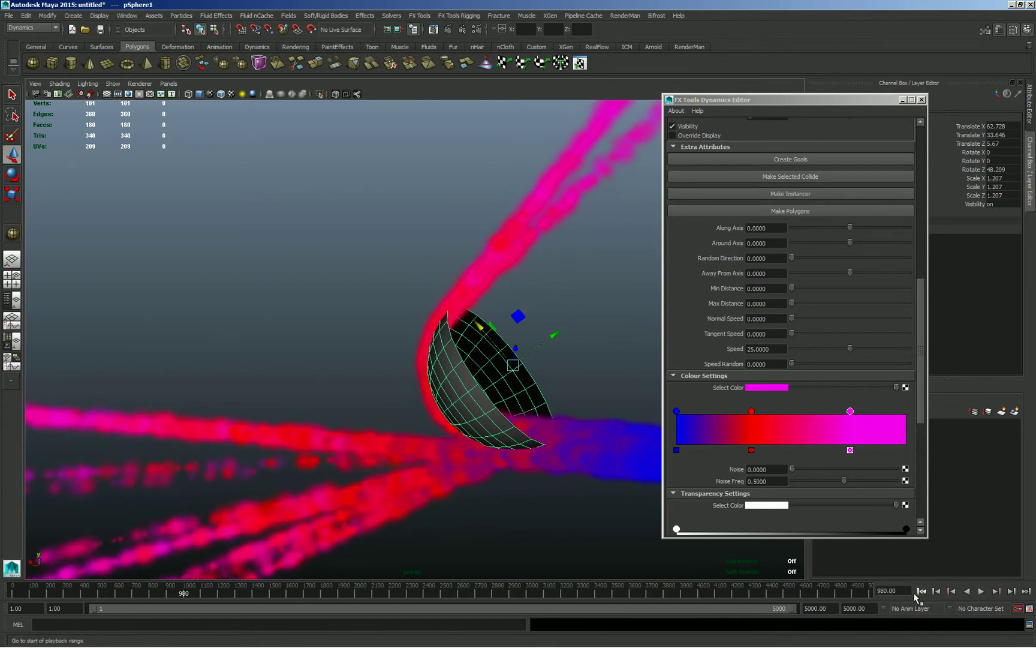
{"action": "left_click", "coordinate": [921, 590]}
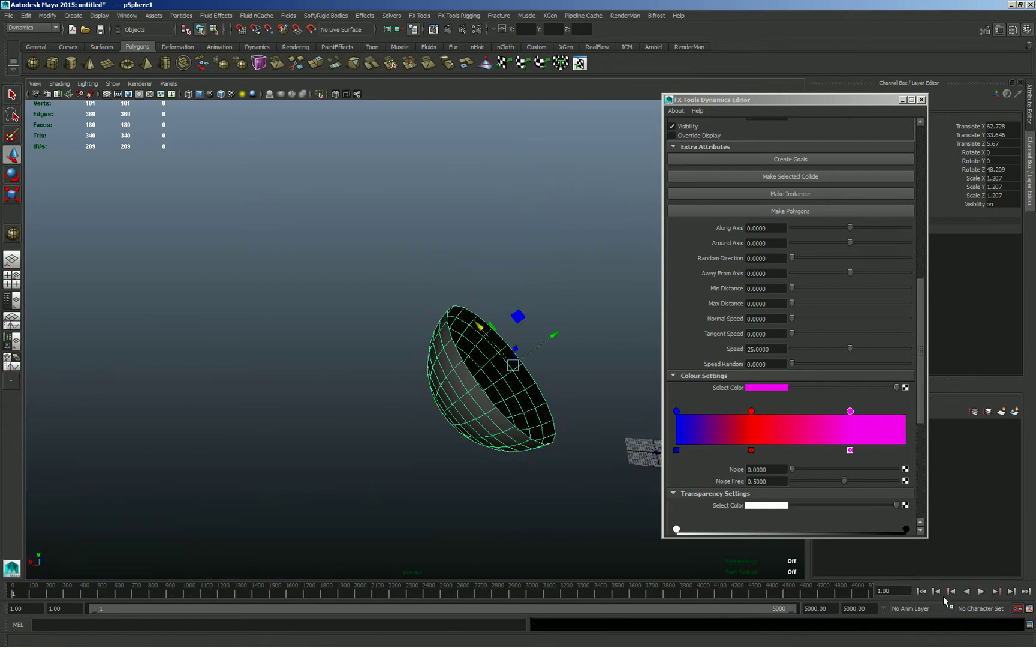
{"action": "left_click", "coordinate": [980, 591]}
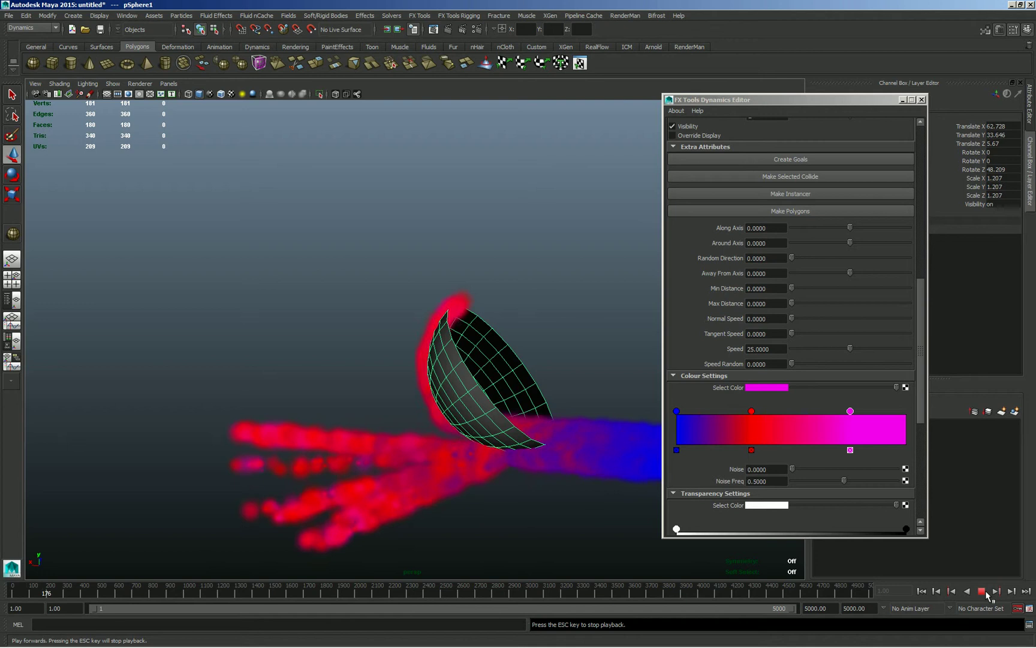
{"action": "left_click_drag", "start_coordinate": [387, 356], "coordinate": [365, 338], "text": "alt"}
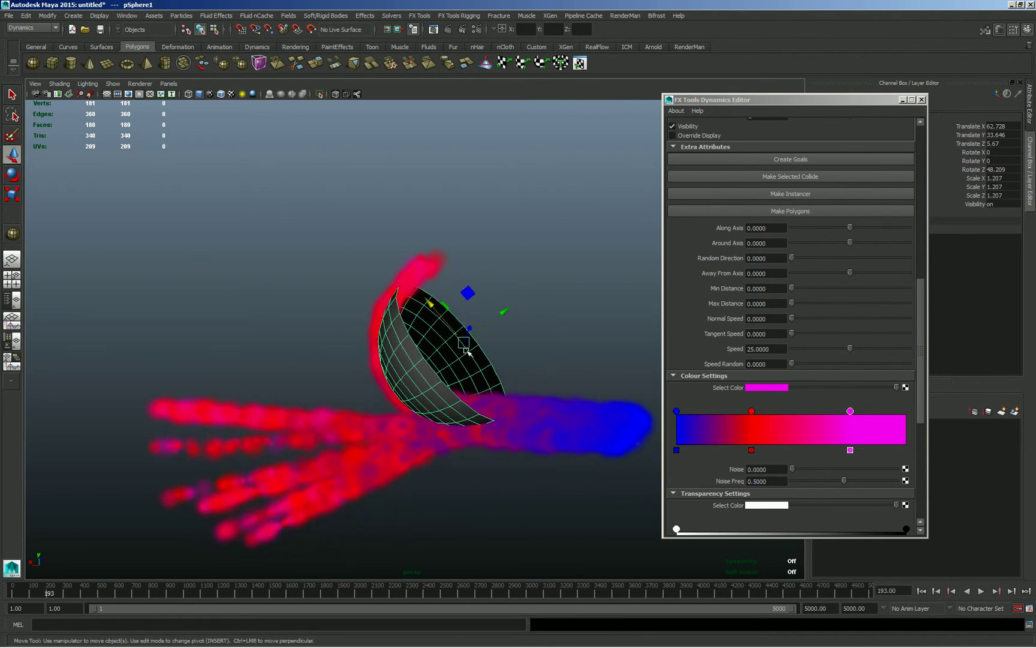
{"action": "left_click_drag", "start_coordinate": [467, 351], "coordinate": [463, 378]}
{"action": "left_click", "coordinate": [950, 593]}
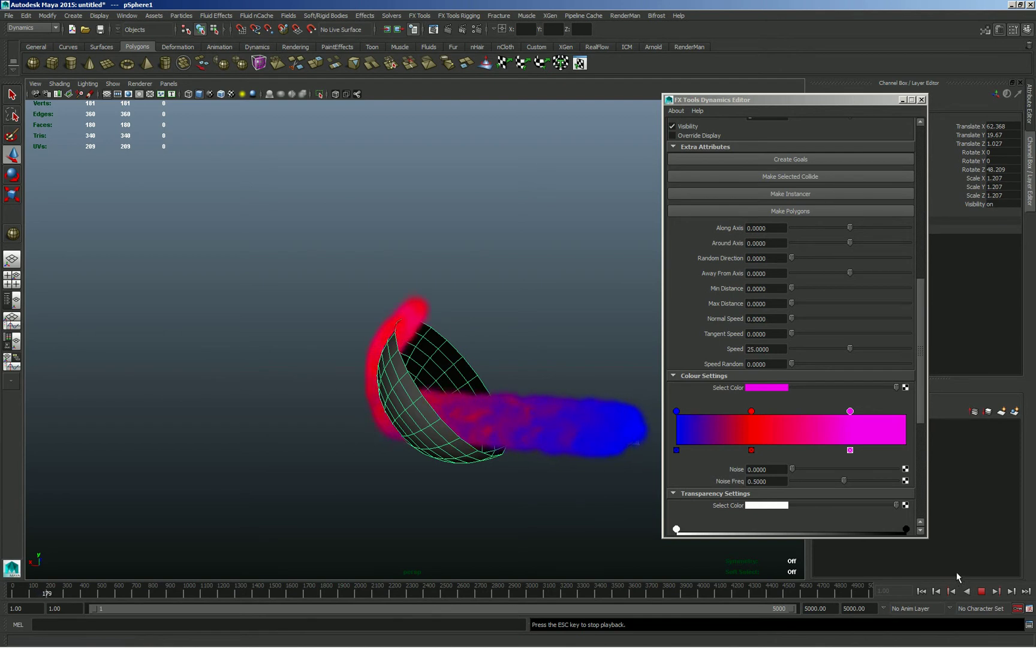
Step: Delete the half-sphere so the clouds stream freely upward
{"action": "left_click_drag", "start_coordinate": [264, 261], "coordinate": [203, 404], "text": "alt"}
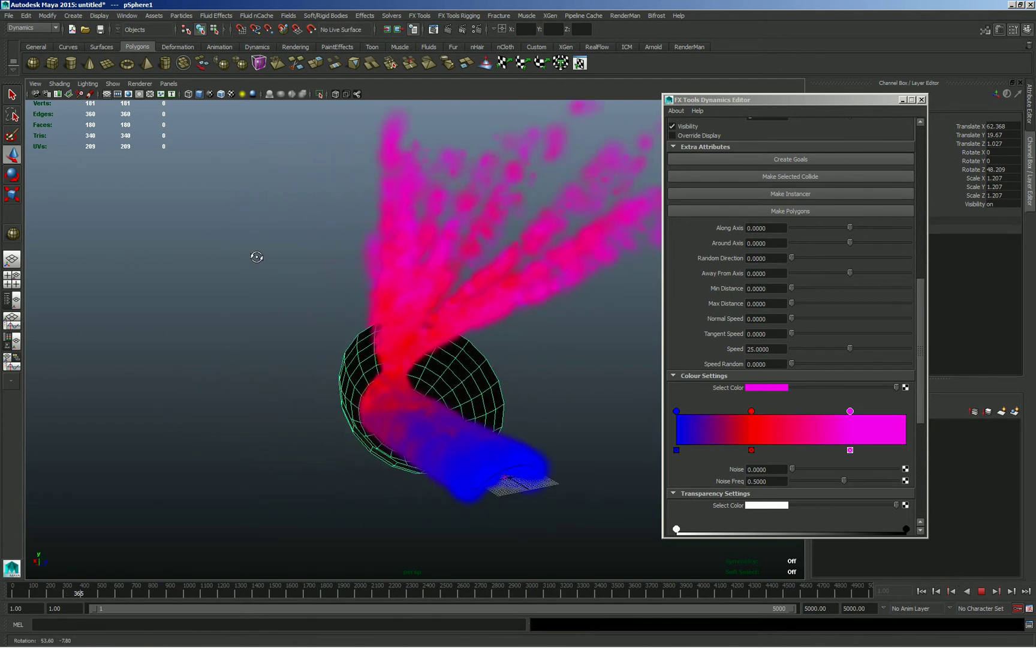
{"action": "left_click", "coordinate": [203, 405]}
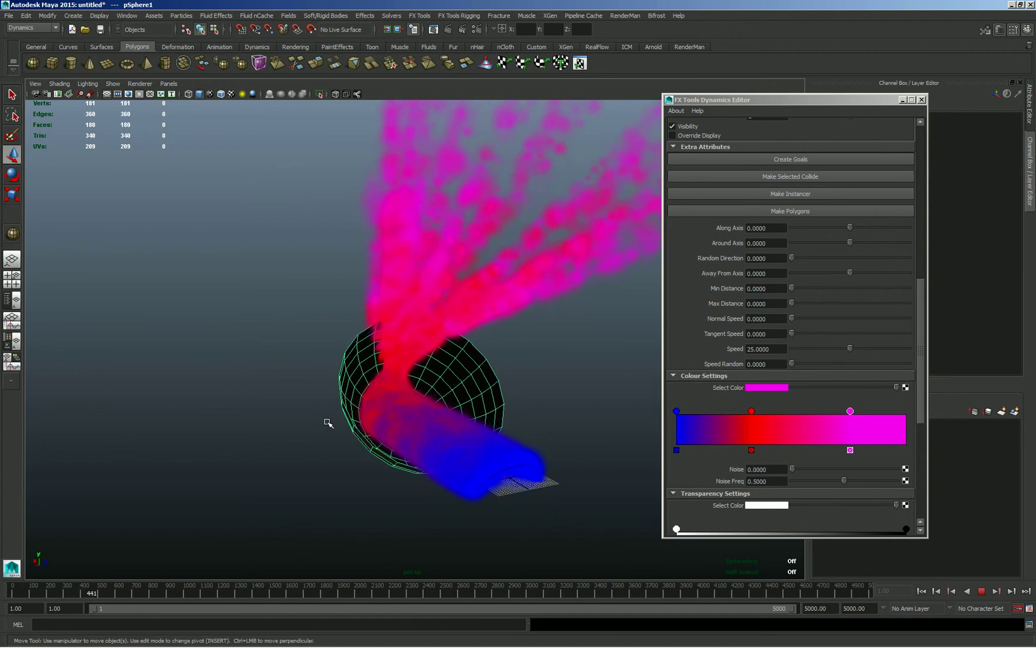
{"action": "key", "text": "Delete"}
{"action": "left_click_drag", "start_coordinate": [280, 337], "coordinate": [313, 322], "text": "alt"}
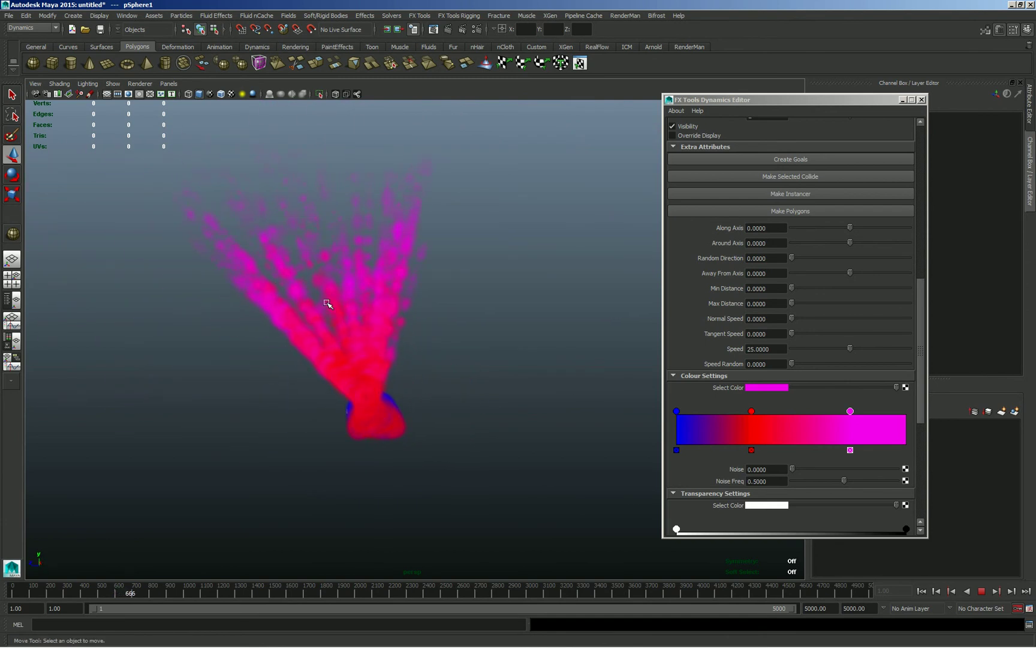